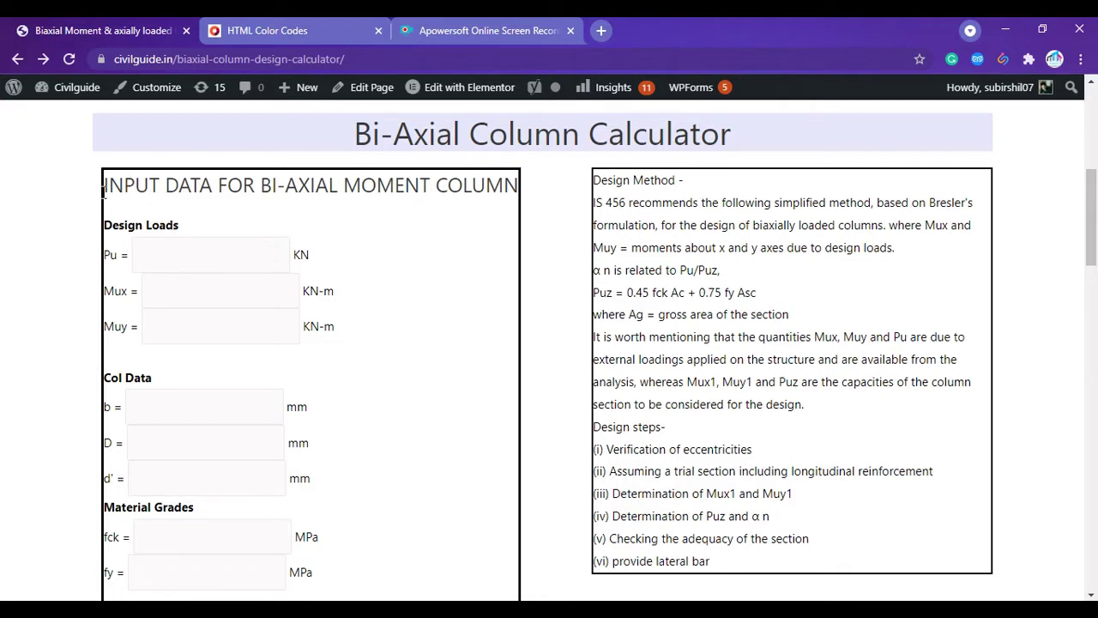
Enter the design loads: Pu 100 KN, Mux 50 KN-m and Muy 40 KN-m.
left_click_drag(101, 186, 498, 204)
left_click(453, 208)
left_click(184, 250)
type("1")
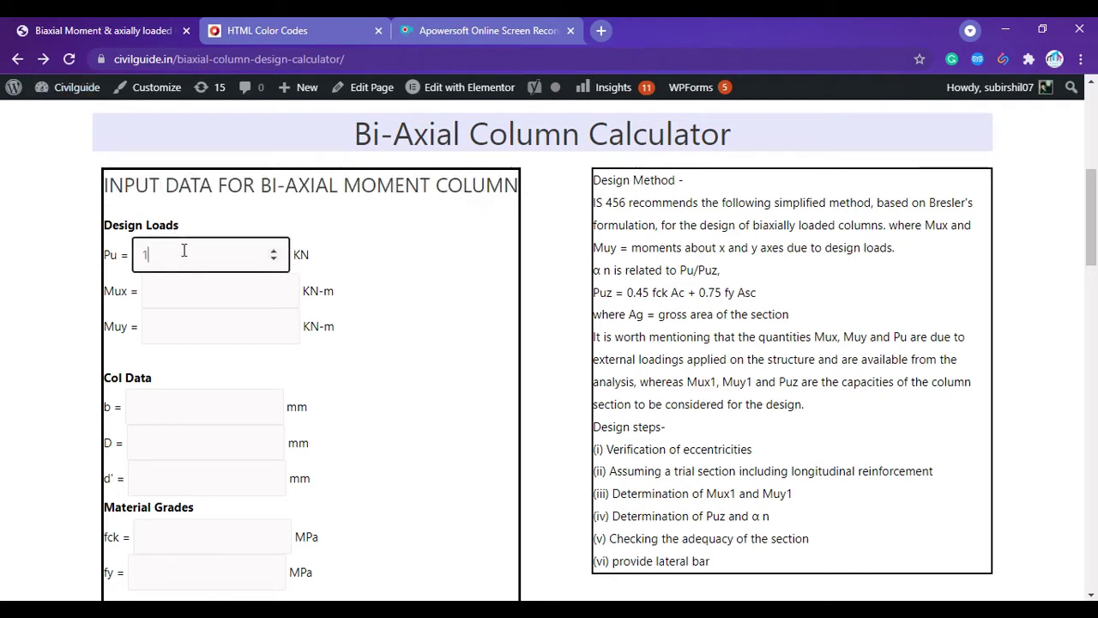
type("00")
left_click(175, 296)
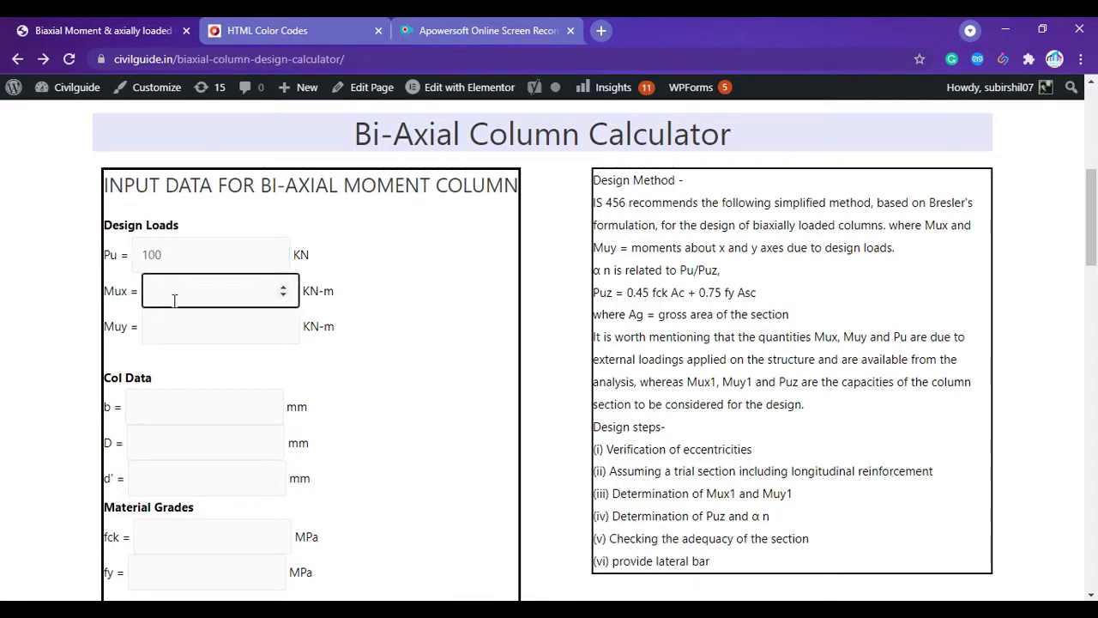
type("50")
left_click(210, 326)
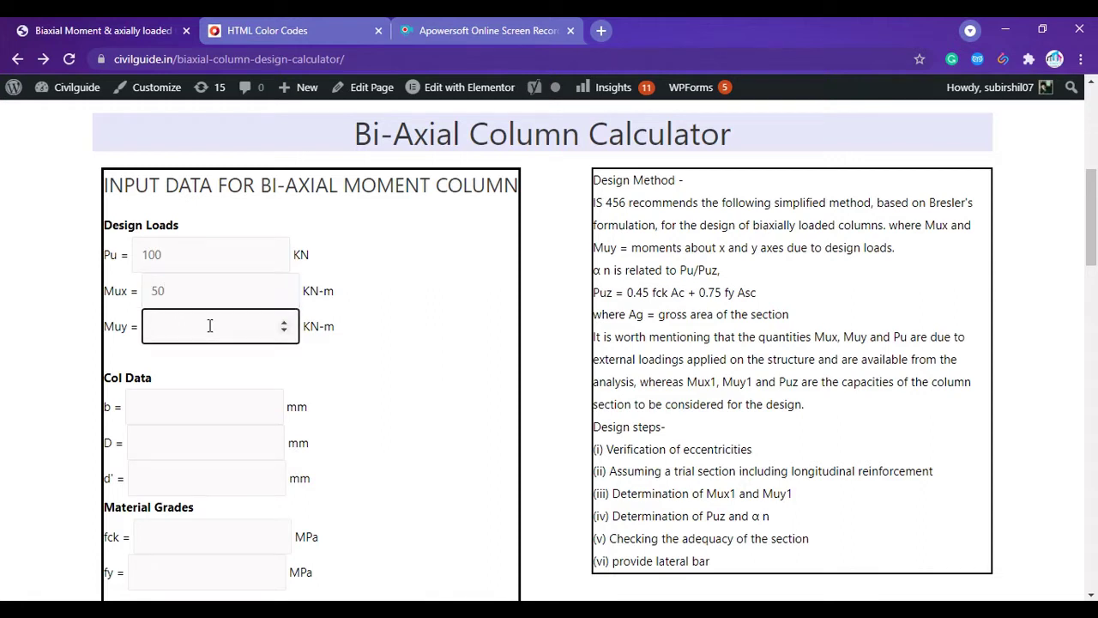
type("40")
Set the column width b to 450 mm and the depth D to 450 mm.
left_click(206, 409)
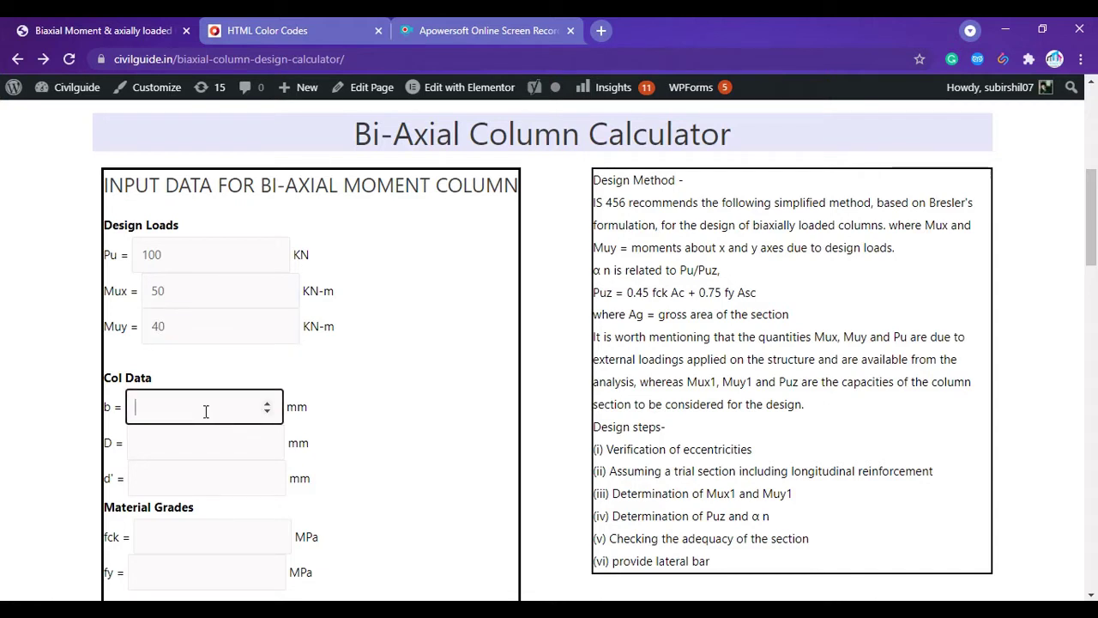
type("450")
left_click(204, 442)
type("4")
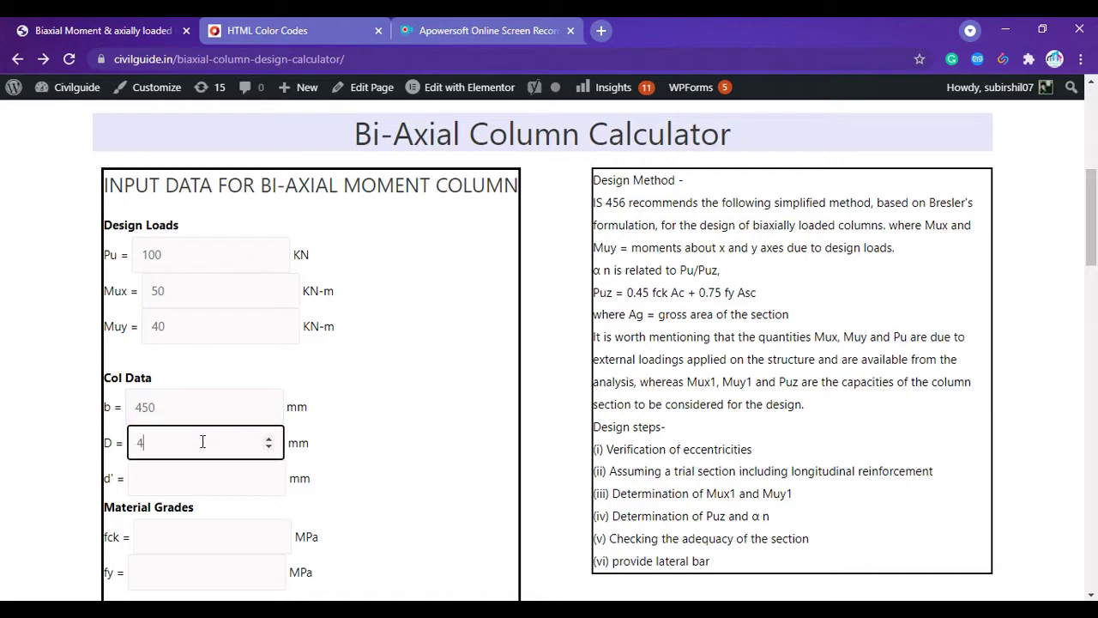
type("50")
Check what d' denotes in the section sketch in SP16.pdf in Acrobat Reader, and set d' to 40 mm in the browser calculator.
scroll(165, 330, "down", 1)
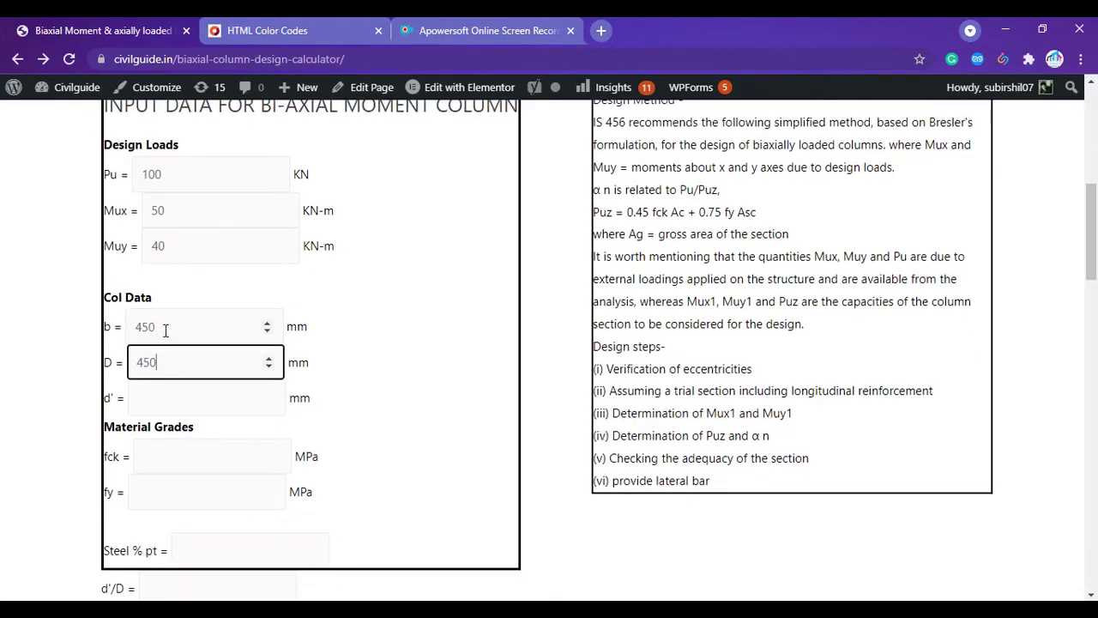
left_click(176, 403)
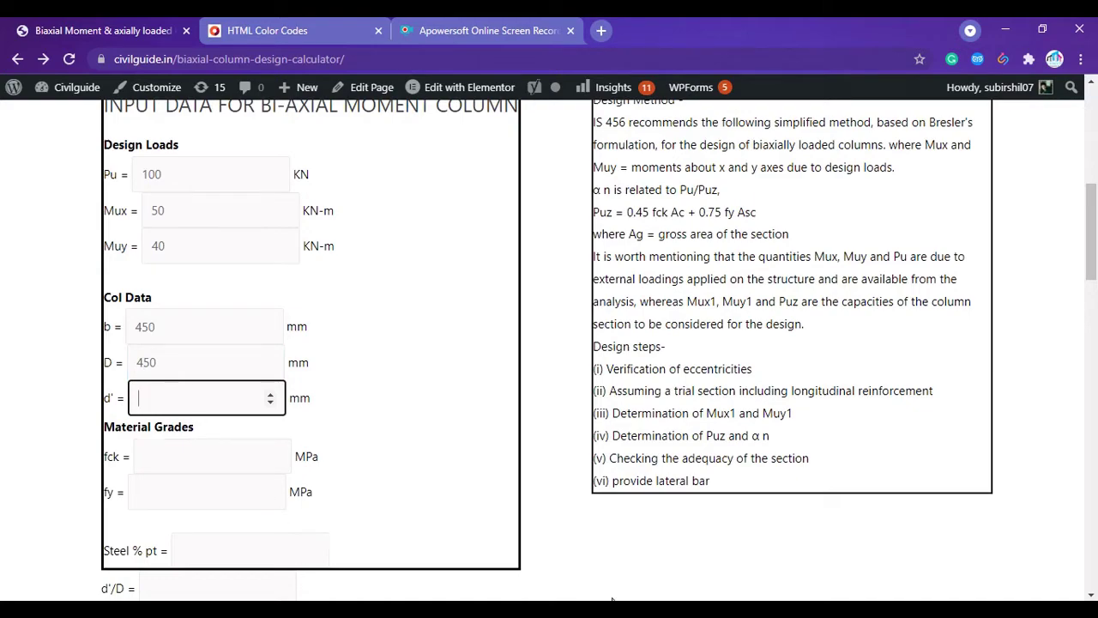
key("alt+Tab")
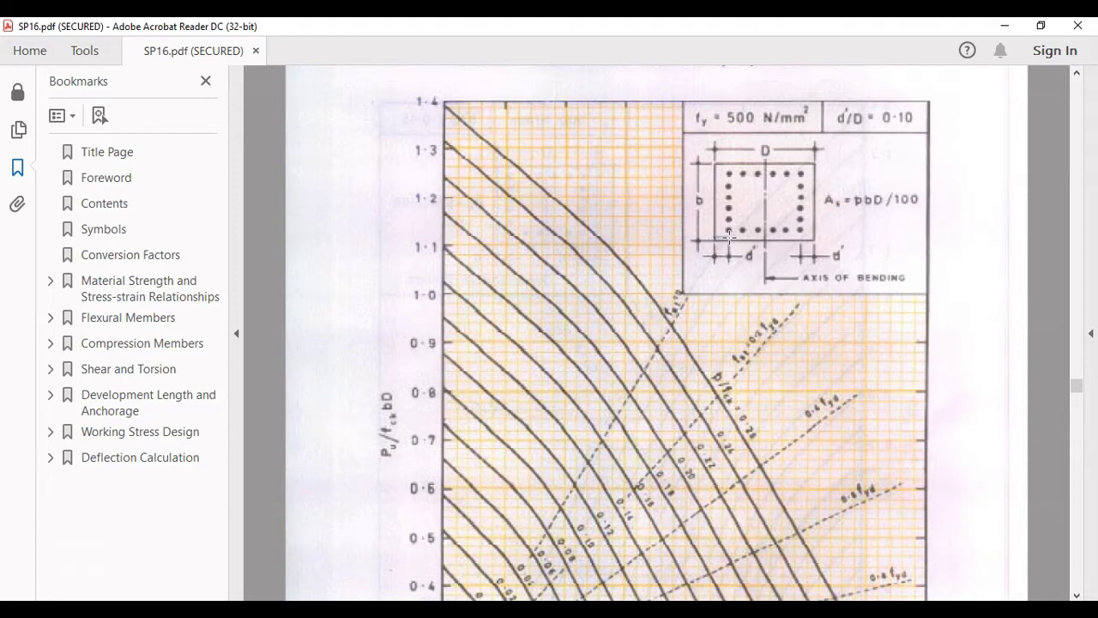
left_click_drag(715, 237, 728, 223)
left_click_drag(730, 225, 733, 224)
left_click(415, 611)
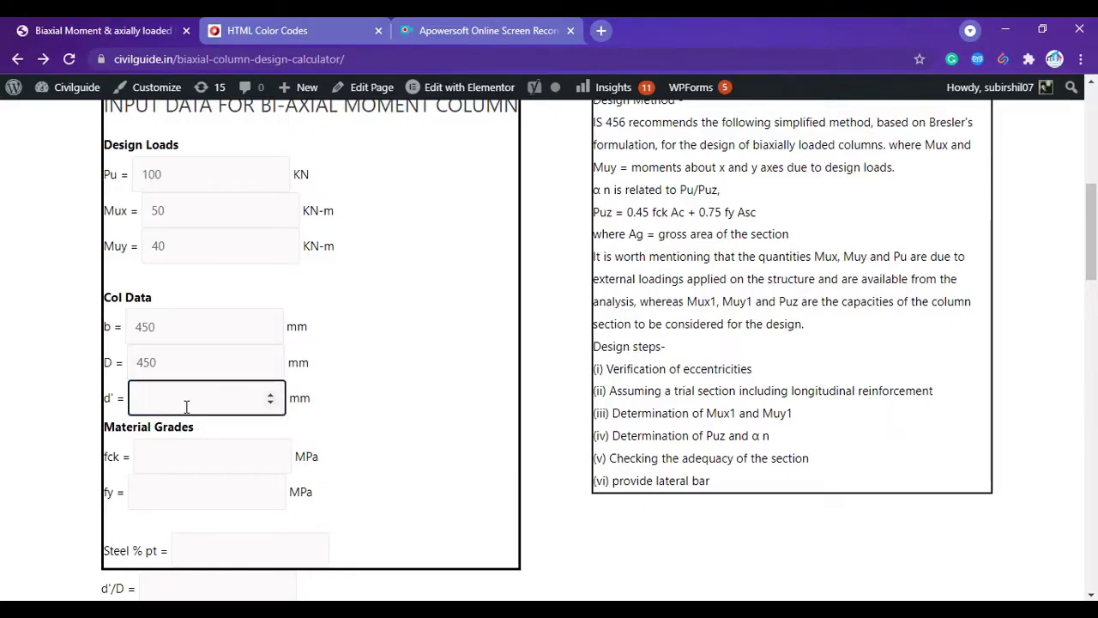
type("40")
Set the material grades to fck 25 MPa and fy 500 MPa.
left_click(187, 444)
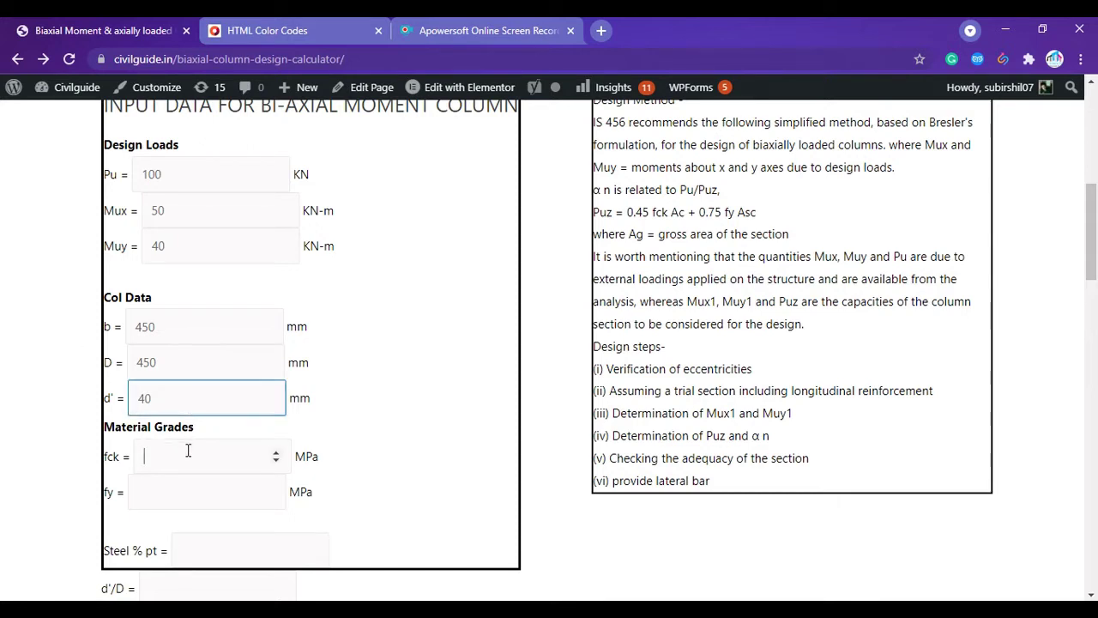
type("2")
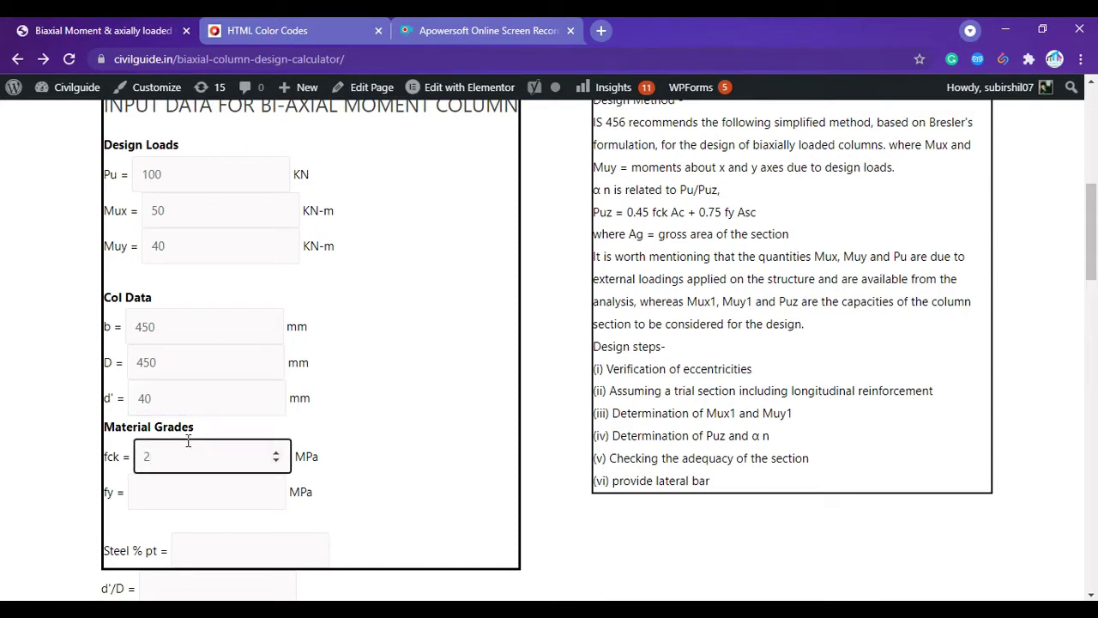
type("5")
left_click(221, 494)
type("500")
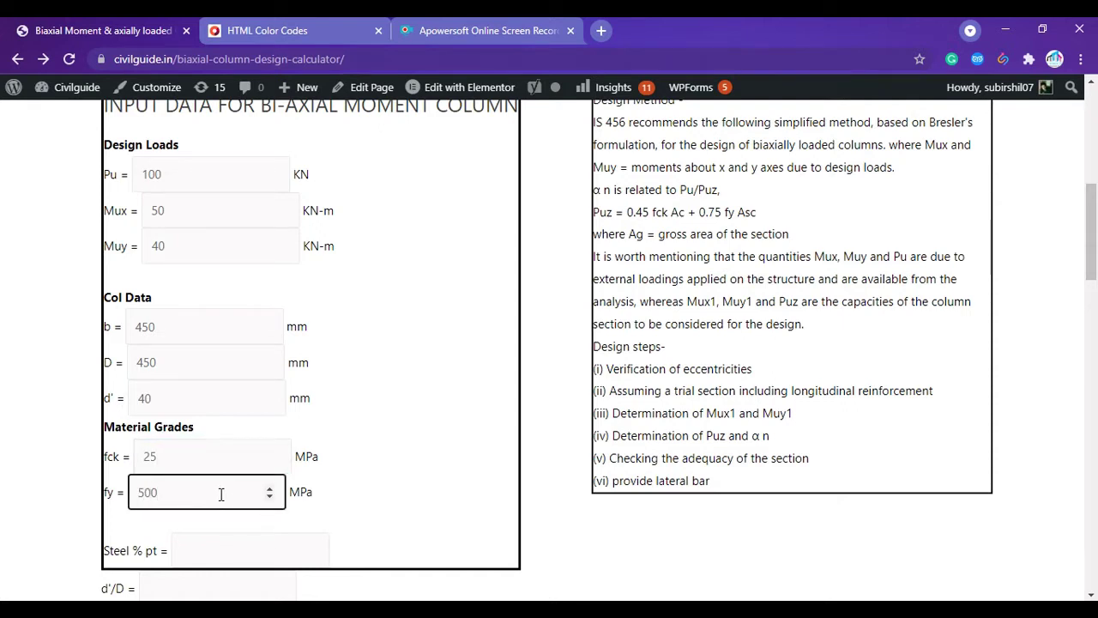
Set the steel percentage pt to .8 and calculate the trial result.
scroll(221, 495, "down", 1)
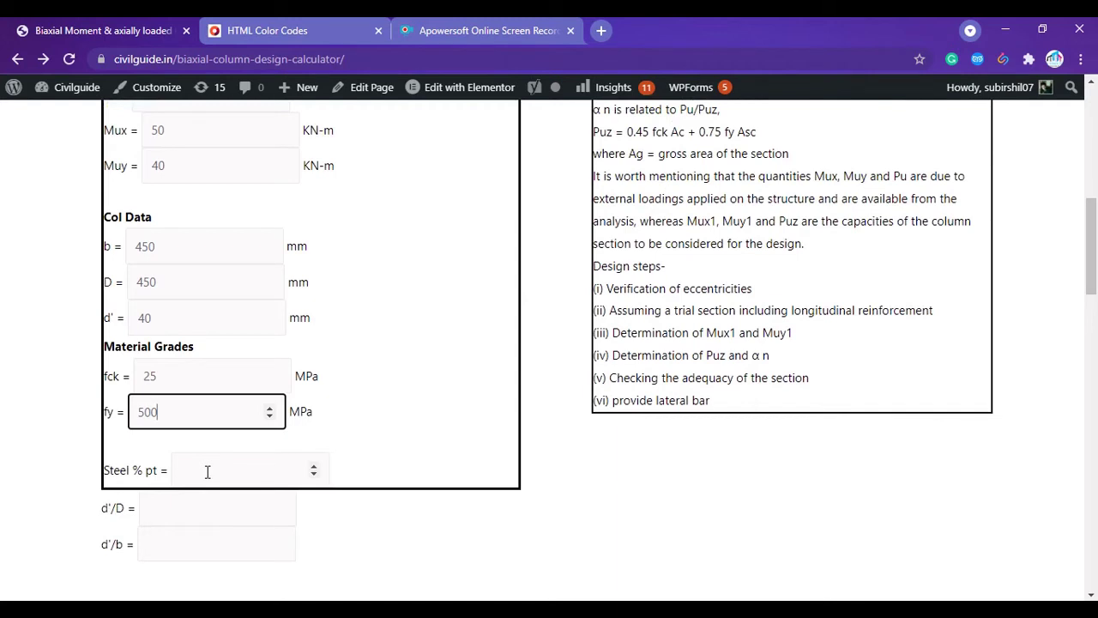
type("0")
left_click(193, 471)
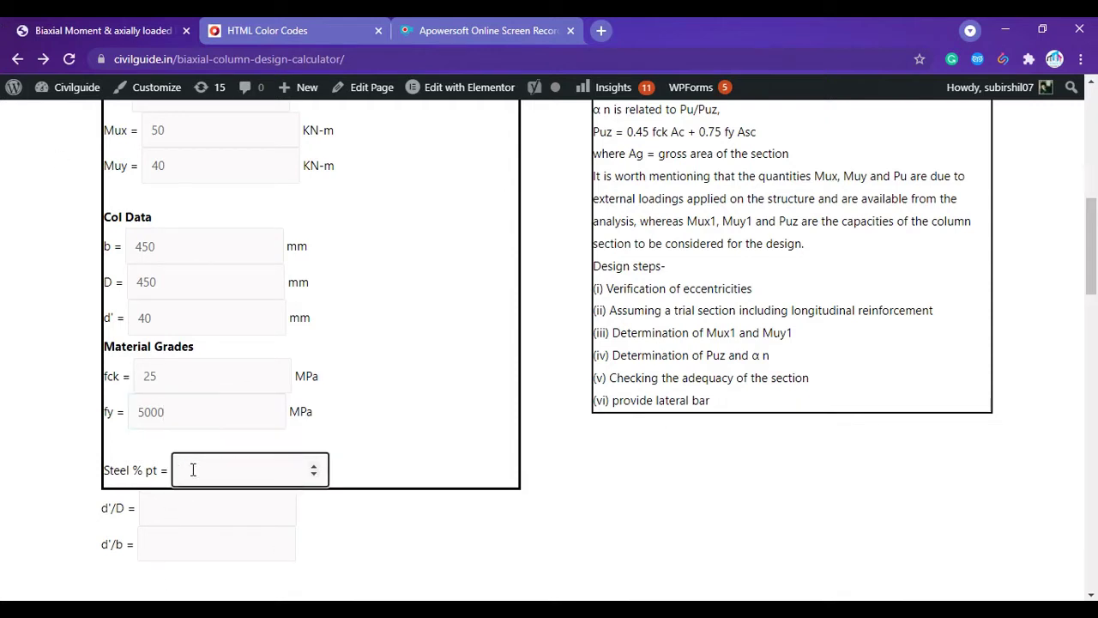
type(".8")
scroll(193, 469, "down", 3)
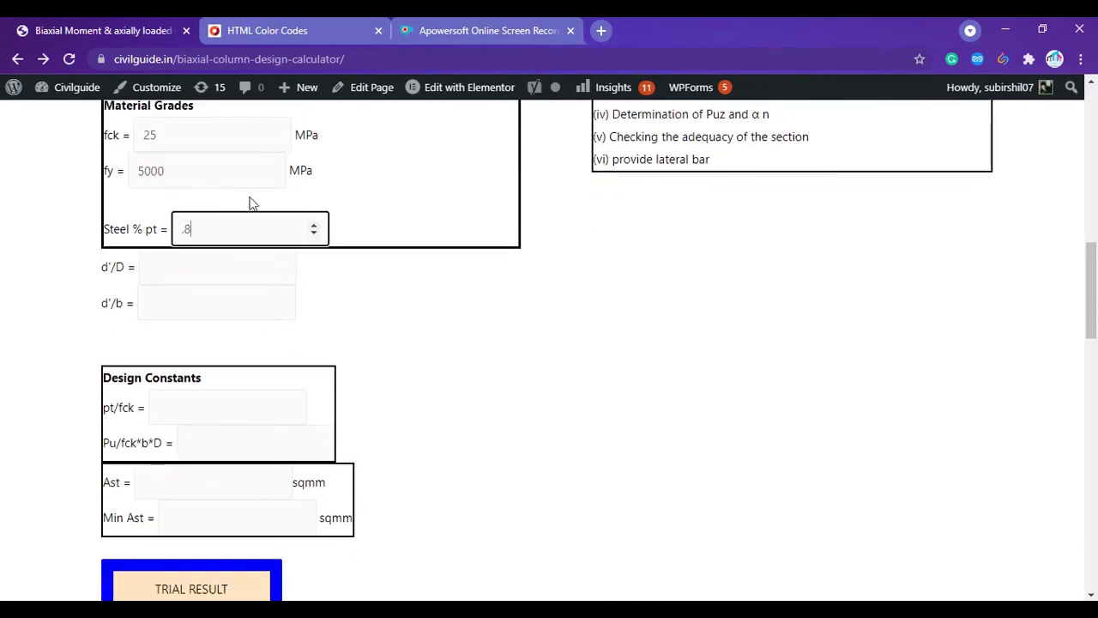
scroll(287, 309, "down", 1)
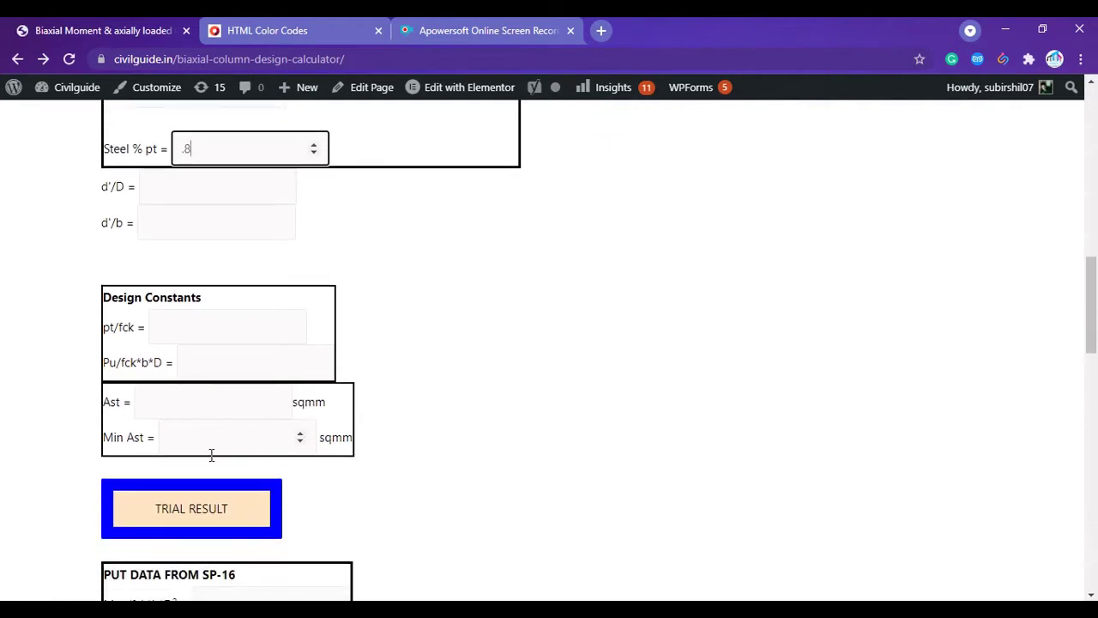
left_click(196, 512)
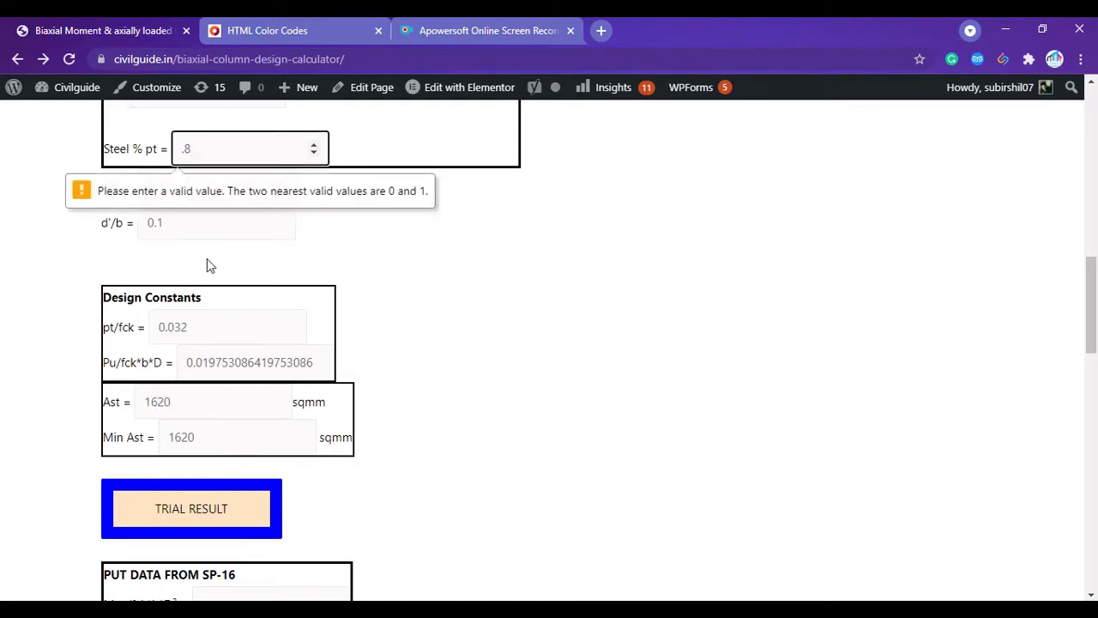
left_click(321, 255)
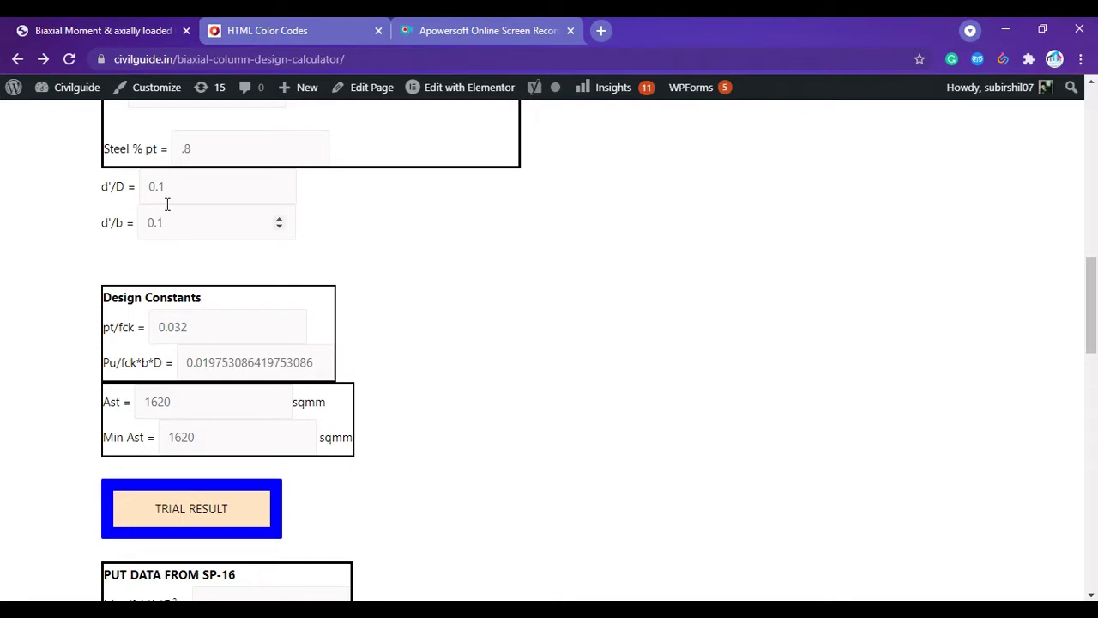
Review the trial values and the rest of the calculator, and check the title, fy and d'/D of the SP16.pdf chart in Acrobat Reader.
scroll(172, 205, "up", 1)
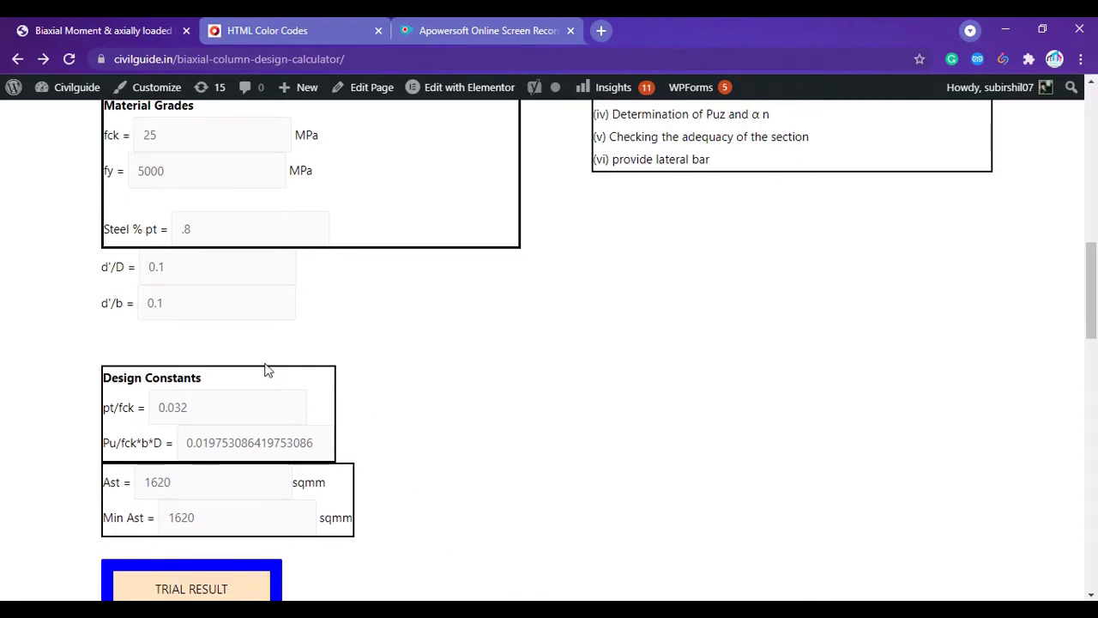
scroll(265, 369, "down", 15)
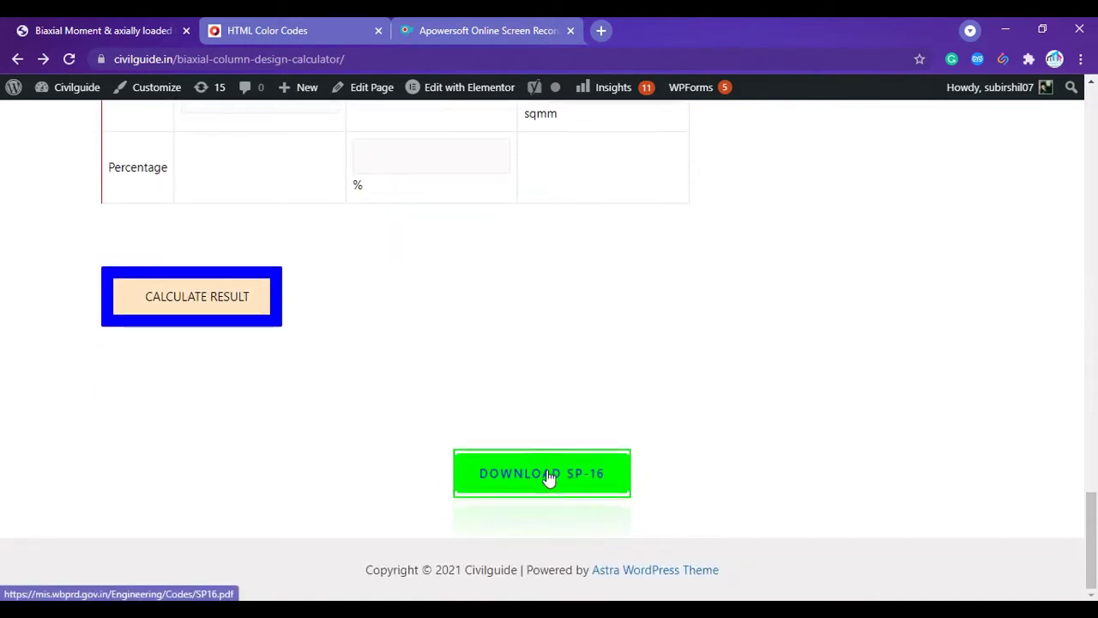
scroll(447, 400, "up", 10)
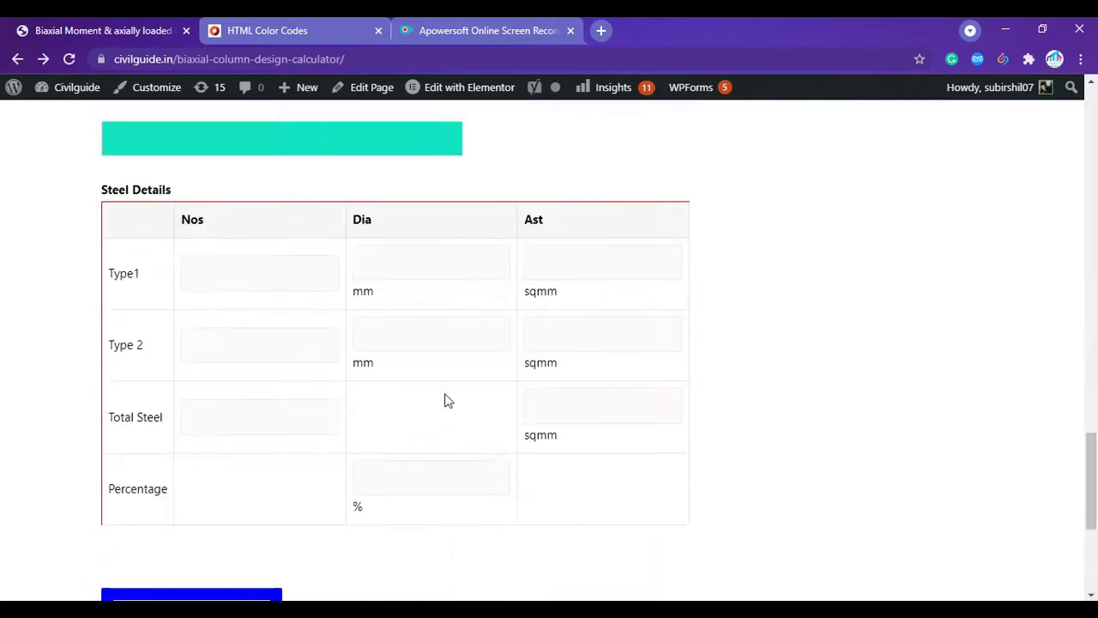
scroll(397, 404, "up", 2)
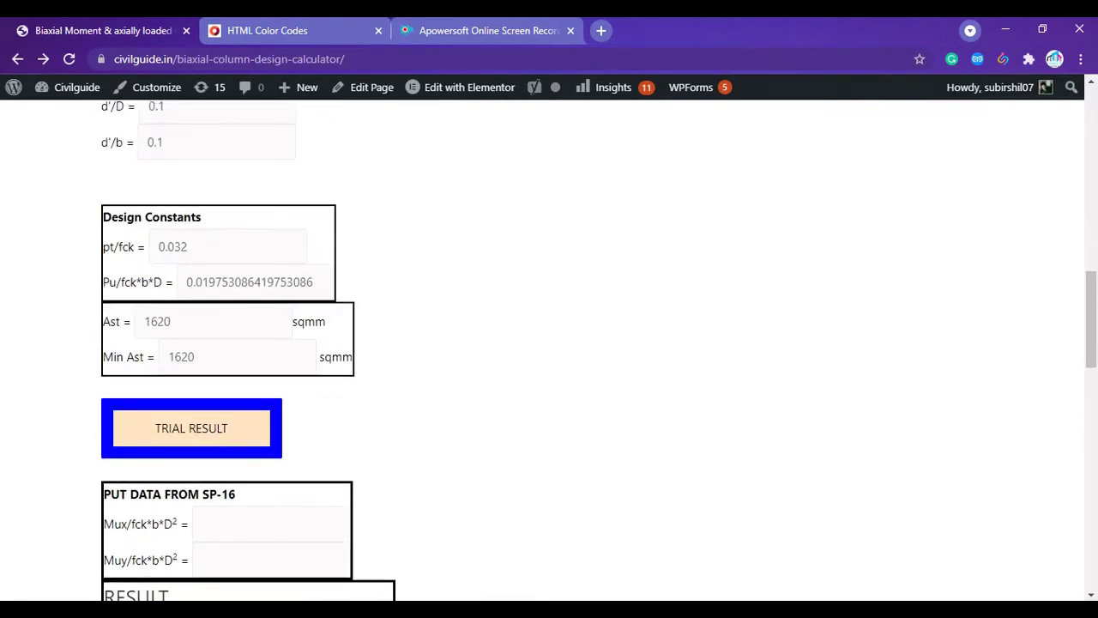
left_click(610, 553)
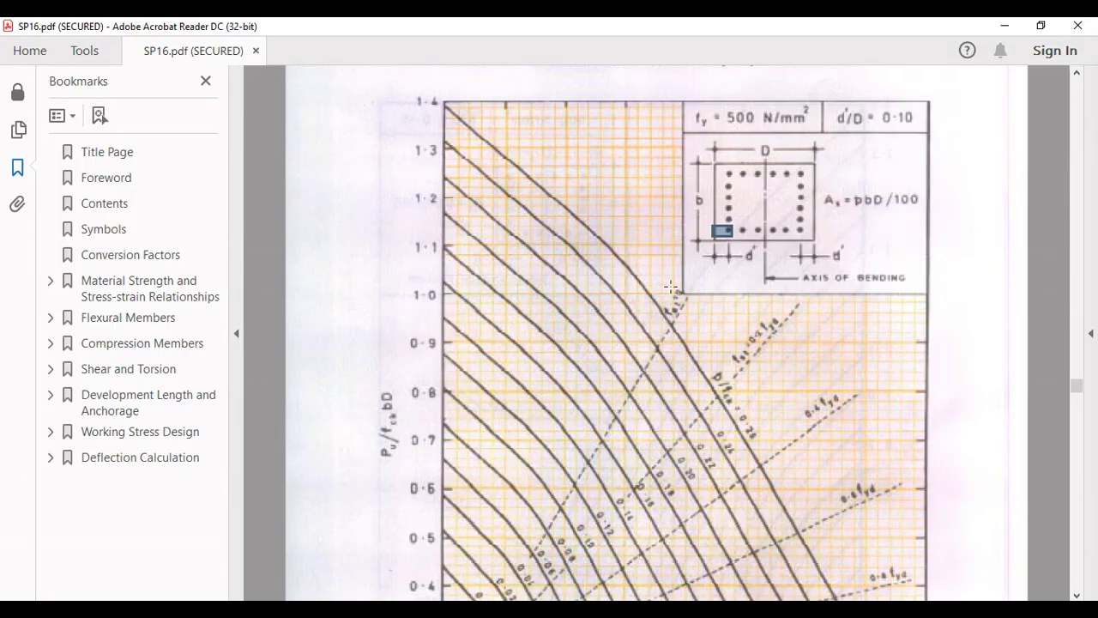
scroll(670, 296, "up", 4)
scroll(670, 303, "down", 3)
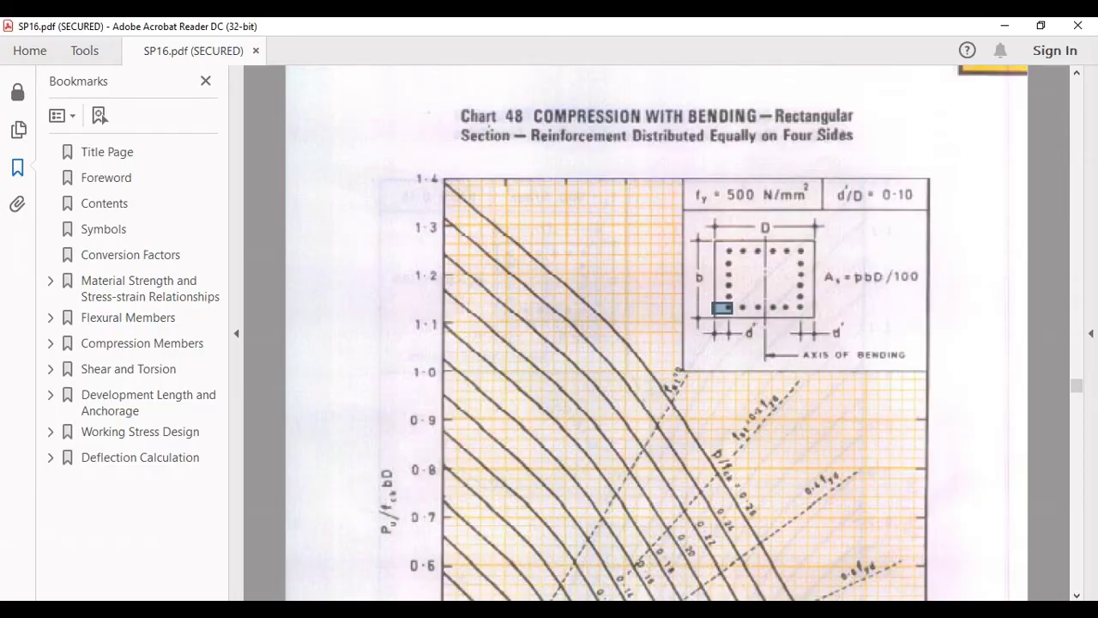
Return to the calculator in the browser, correct fy to 500 MPa and recalculate the trial result.
left_click(567, 609)
scroll(161, 183, "up", 1)
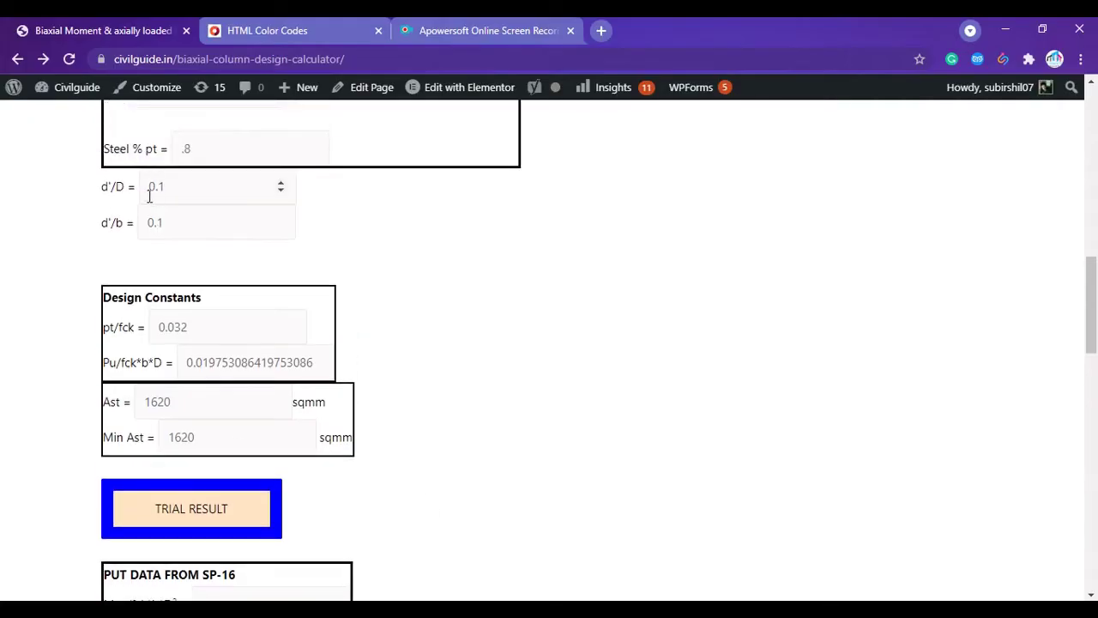
scroll(160, 314, "up", 1)
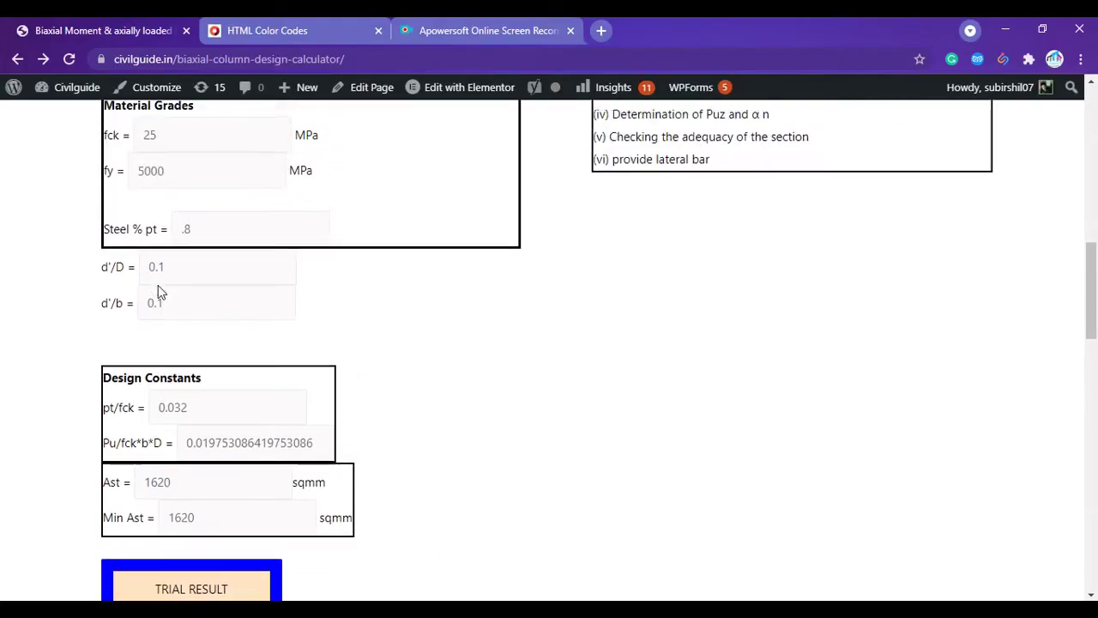
left_click(171, 177)
key("BackSpace")
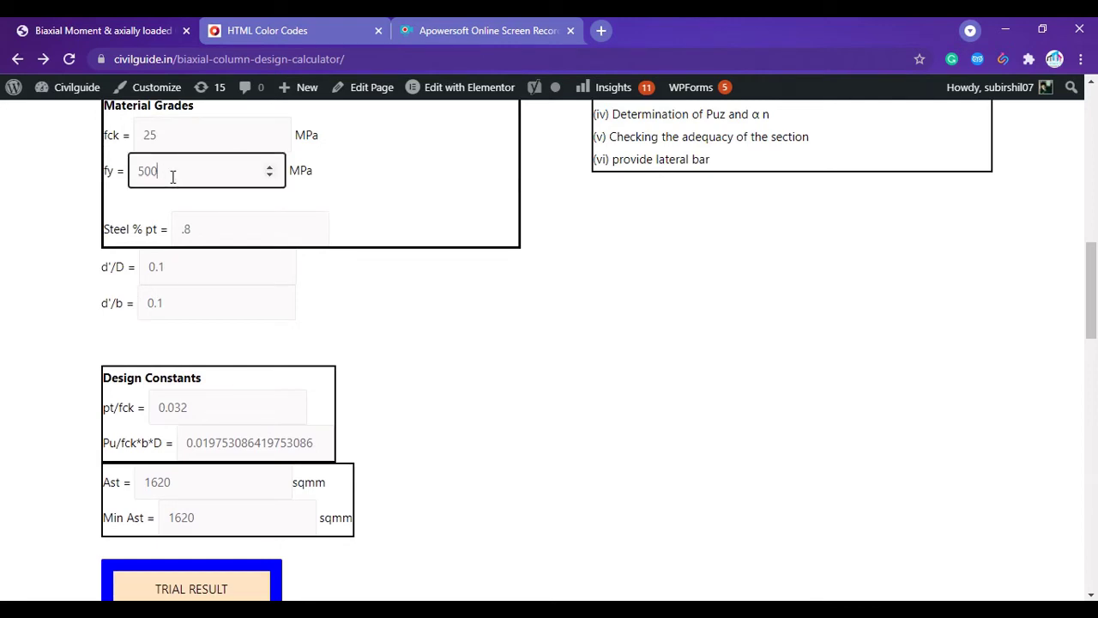
scroll(174, 254, "down", 1)
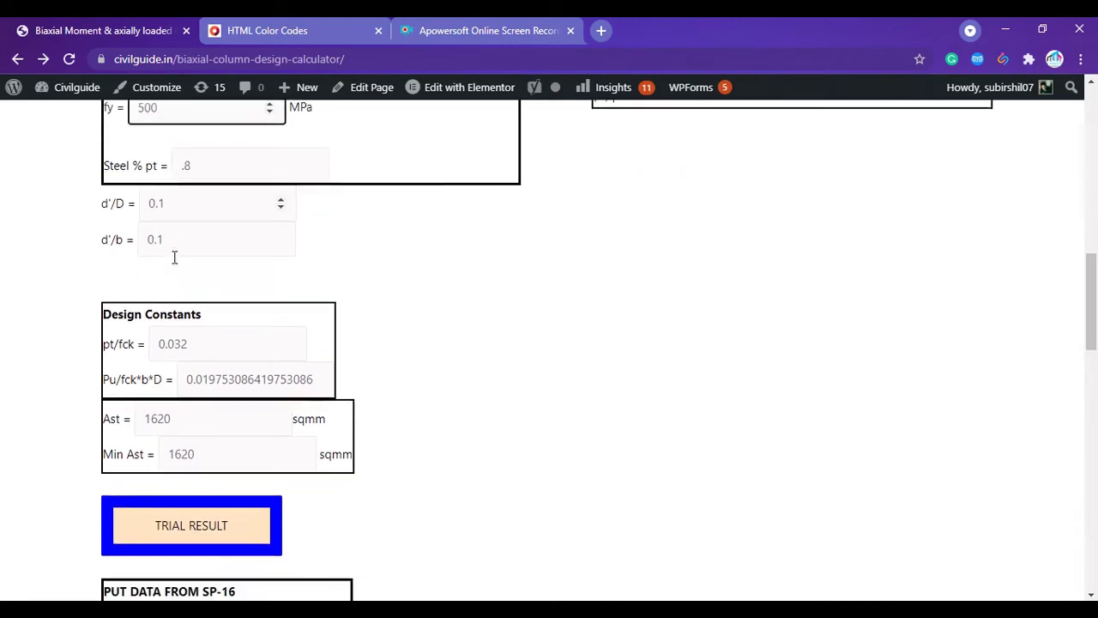
left_click(201, 515)
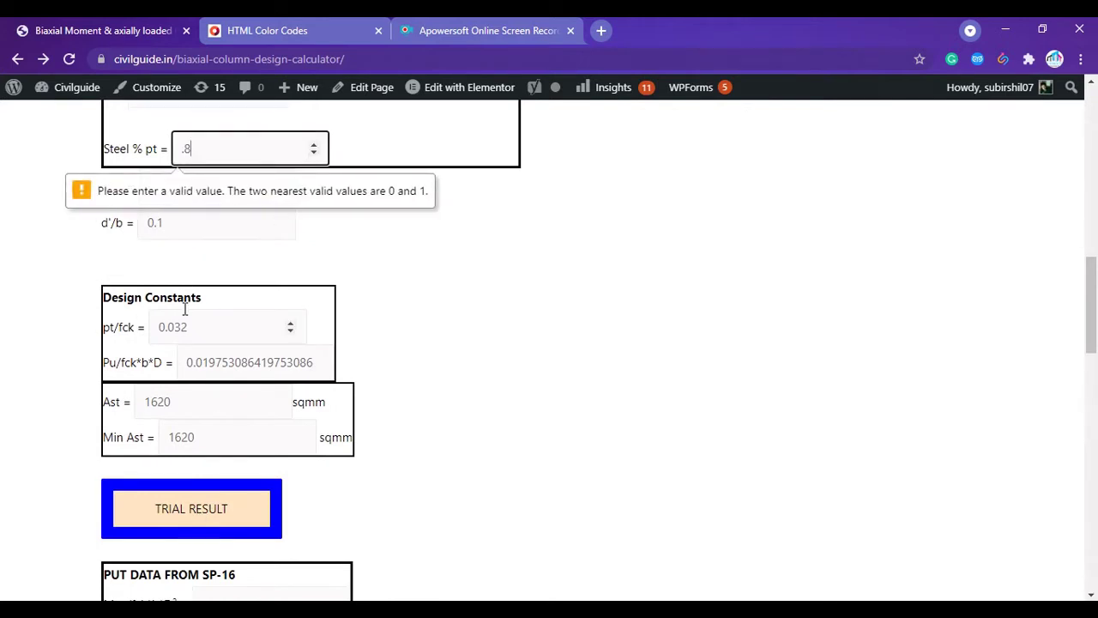
Check the calculator's design constants and use them to read the Mu/fck·b·D² ratio from Chart 48 of SP16.pdf in Acrobat Reader.
scroll(183, 311, "up", 1)
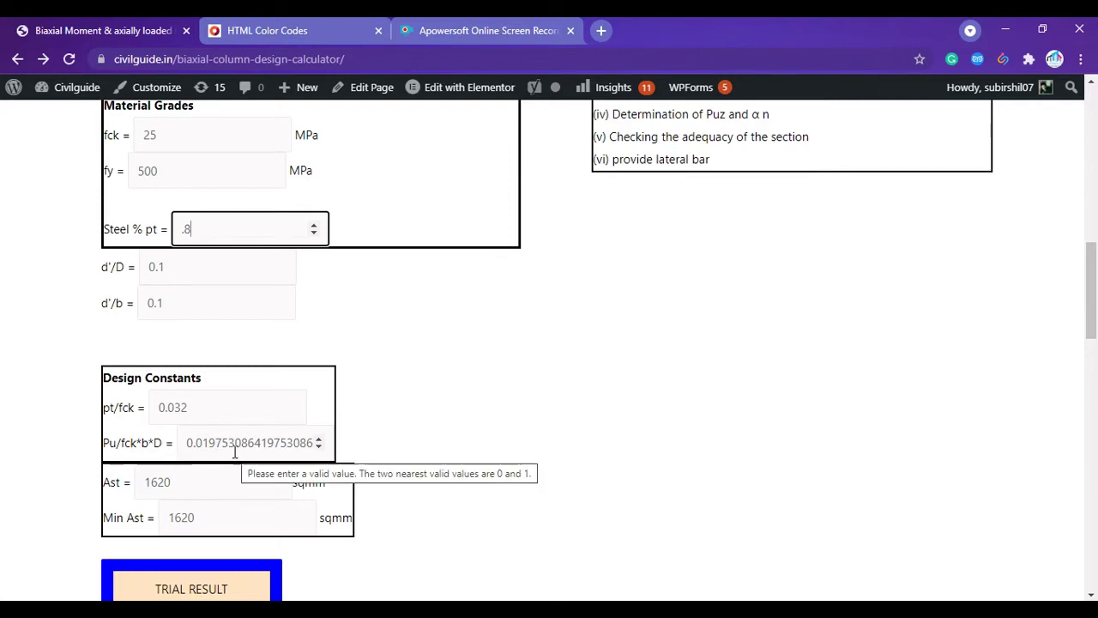
scroll(234, 452, "down", 3)
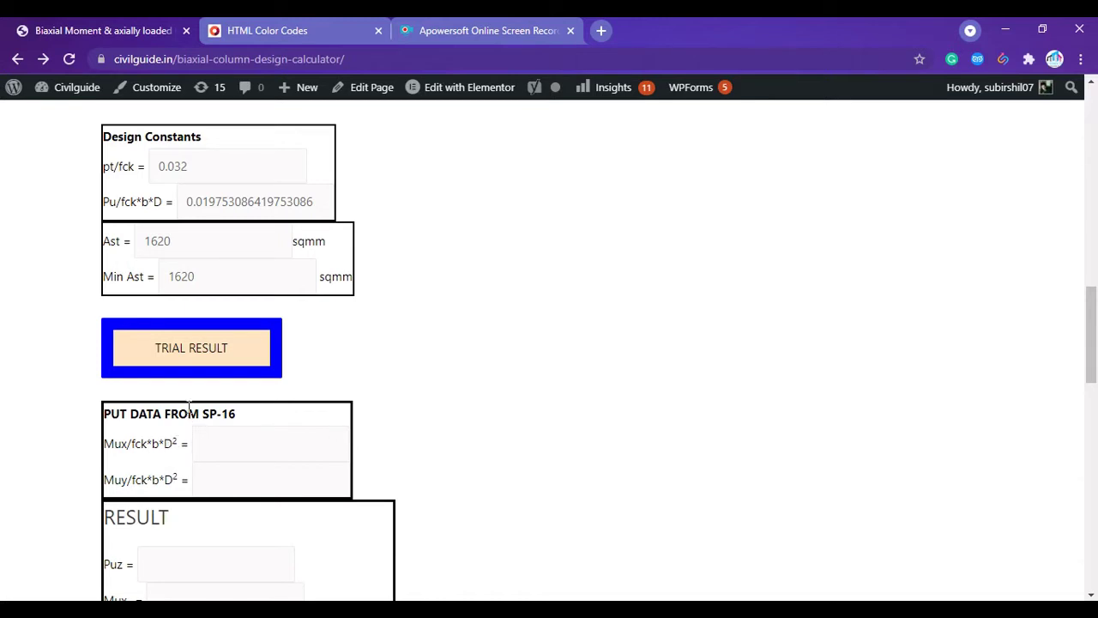
scroll(182, 398, "up", 1)
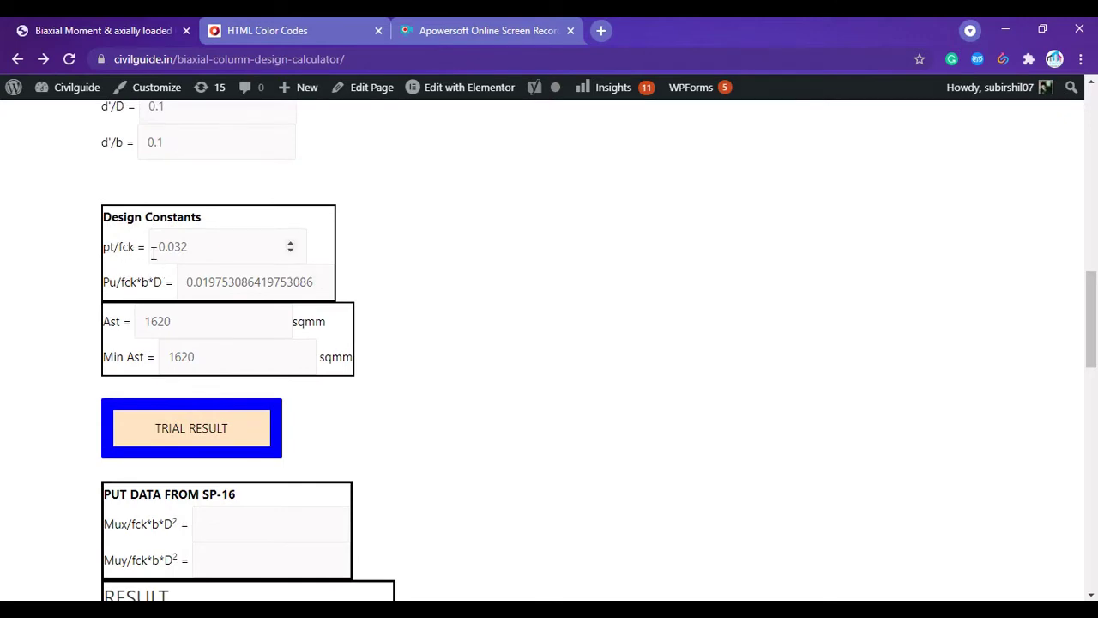
left_click(537, 614)
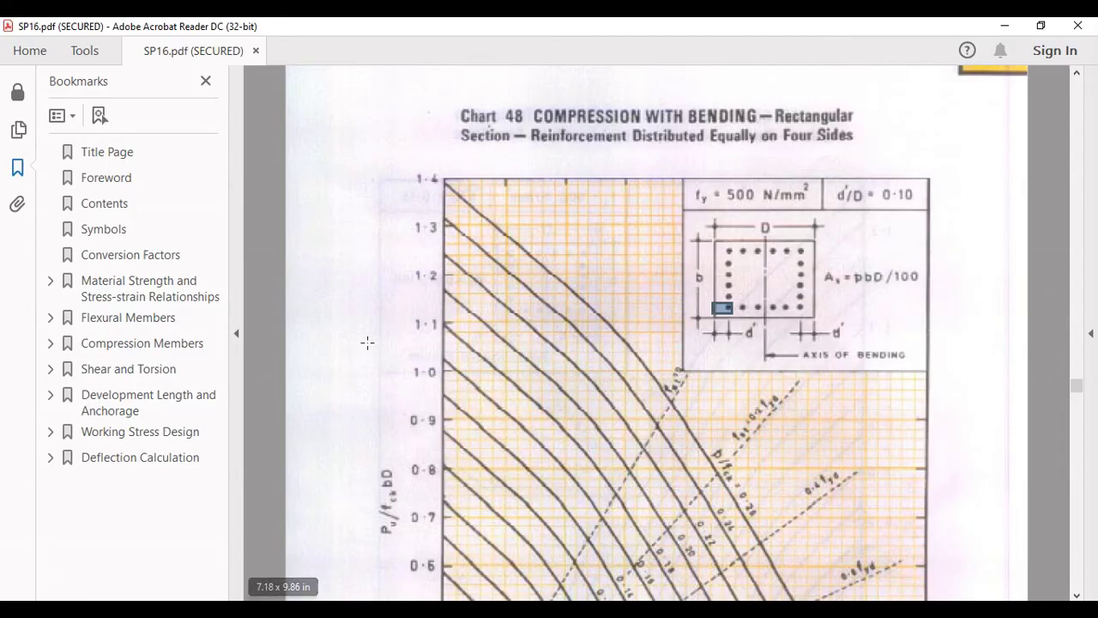
scroll(447, 277, "down", 3)
scroll(447, 277, "down", 1)
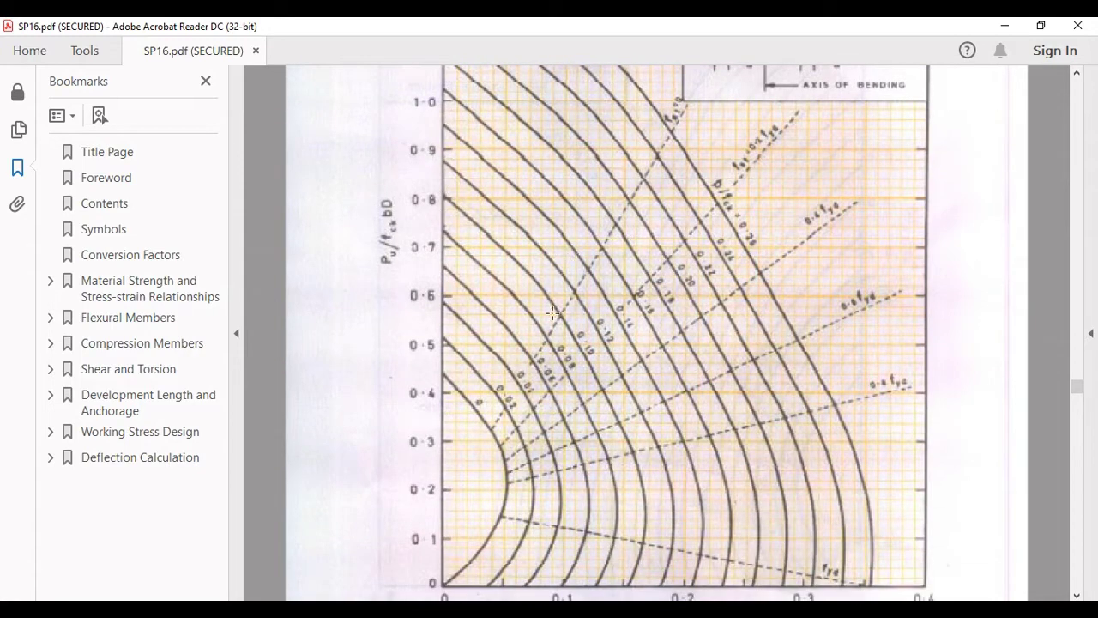
left_click(552, 427)
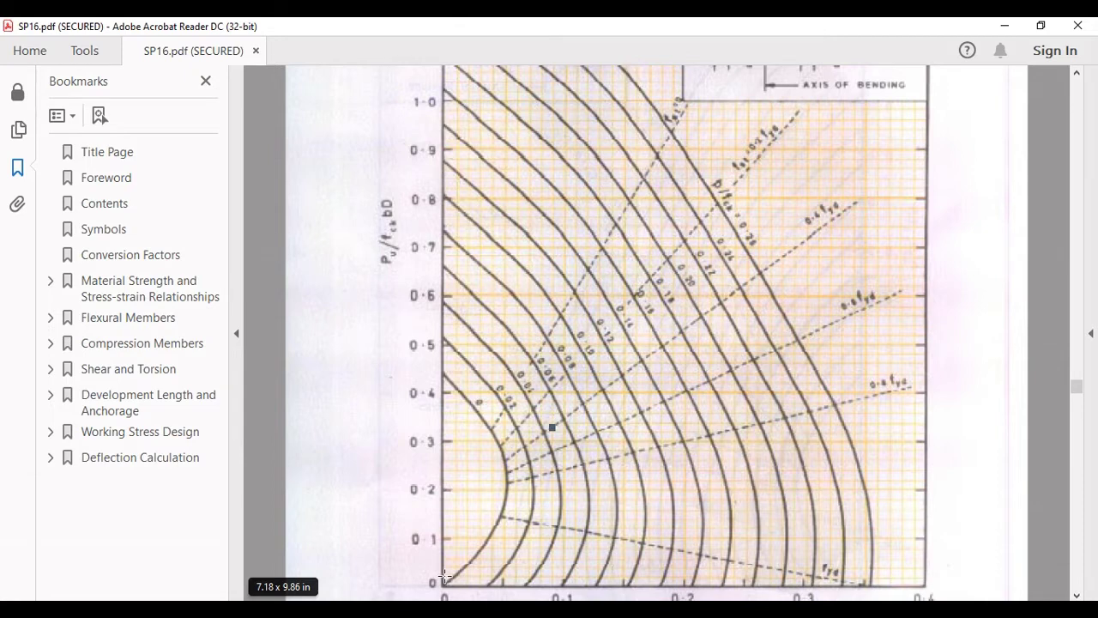
left_click_drag(444, 575, 470, 577)
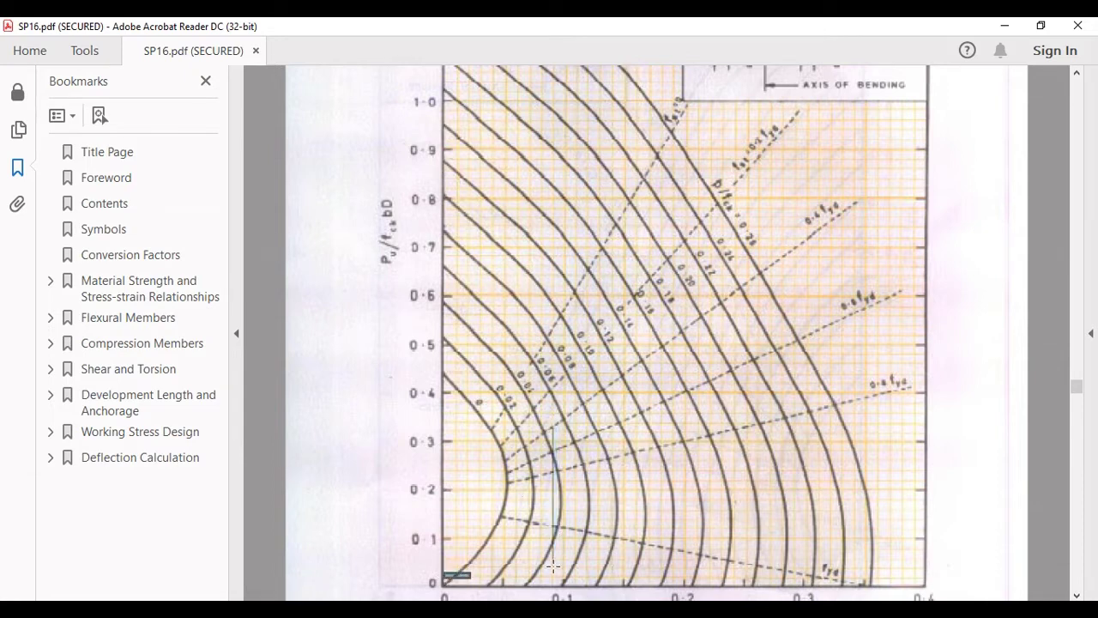
key("ctrl+a")
scroll(554, 576, "down", 1)
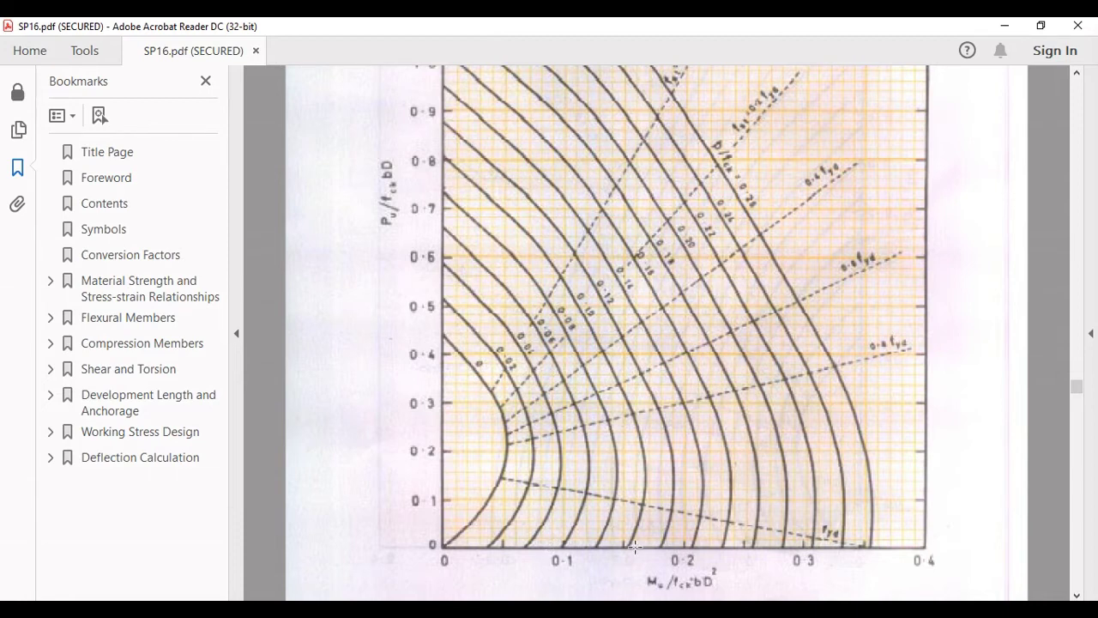
scroll(636, 547, "down", 1)
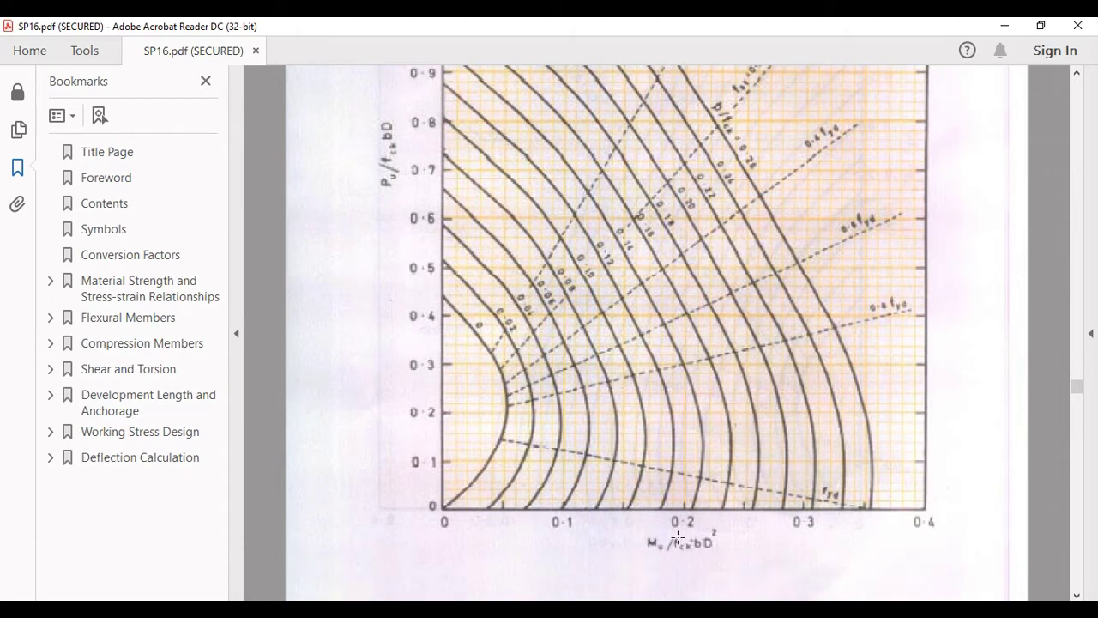
Return to the calculator in the browser and enter .08 for both SP-16 ratios, Mux/fck*b*D² and Muy/fck*b*D².
key("alt+Tab")
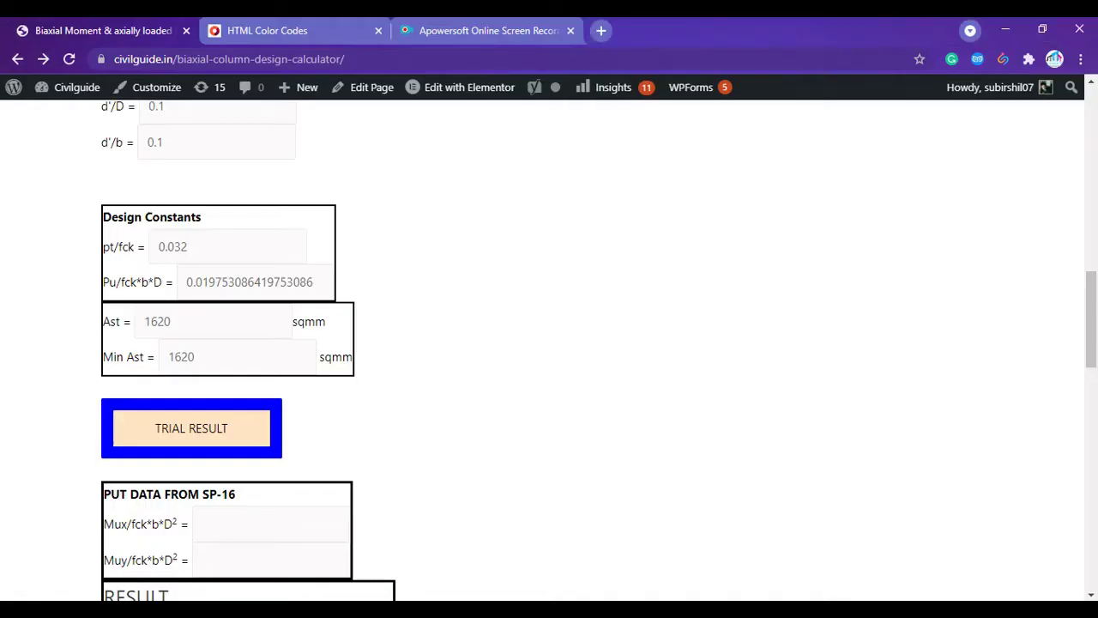
scroll(249, 352, "down", 1)
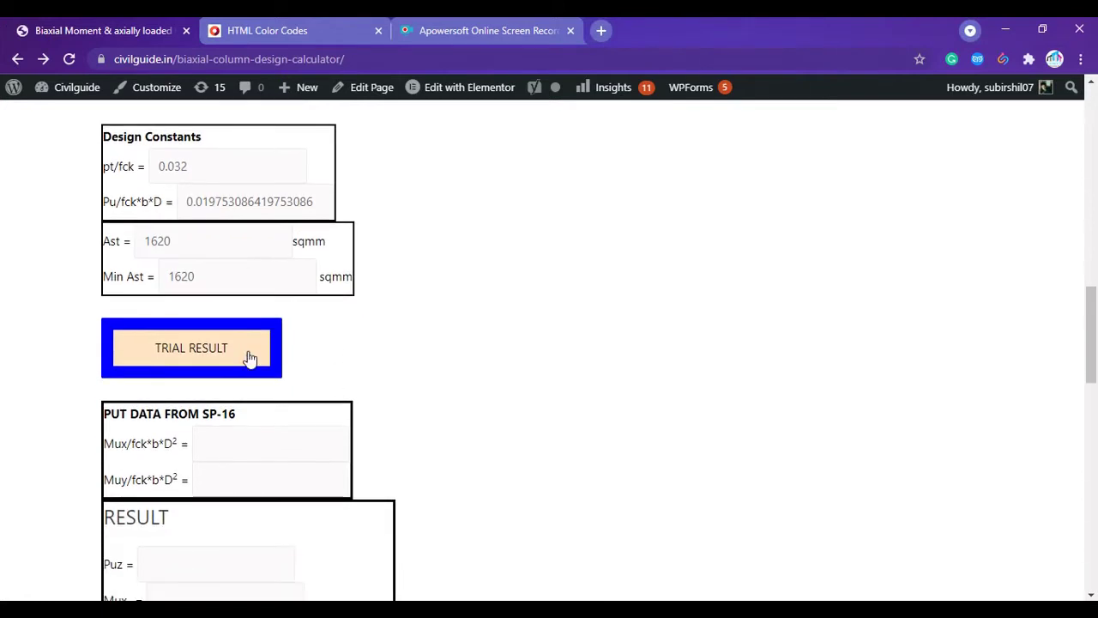
left_click(242, 442)
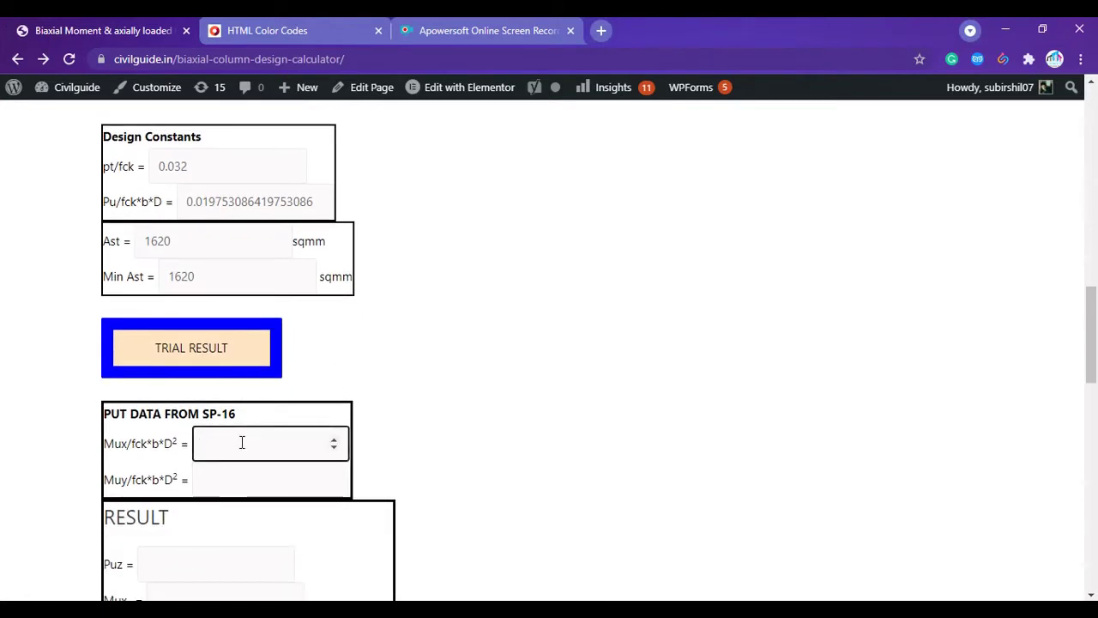
type(".08")
scroll(172, 221, "up", 1)
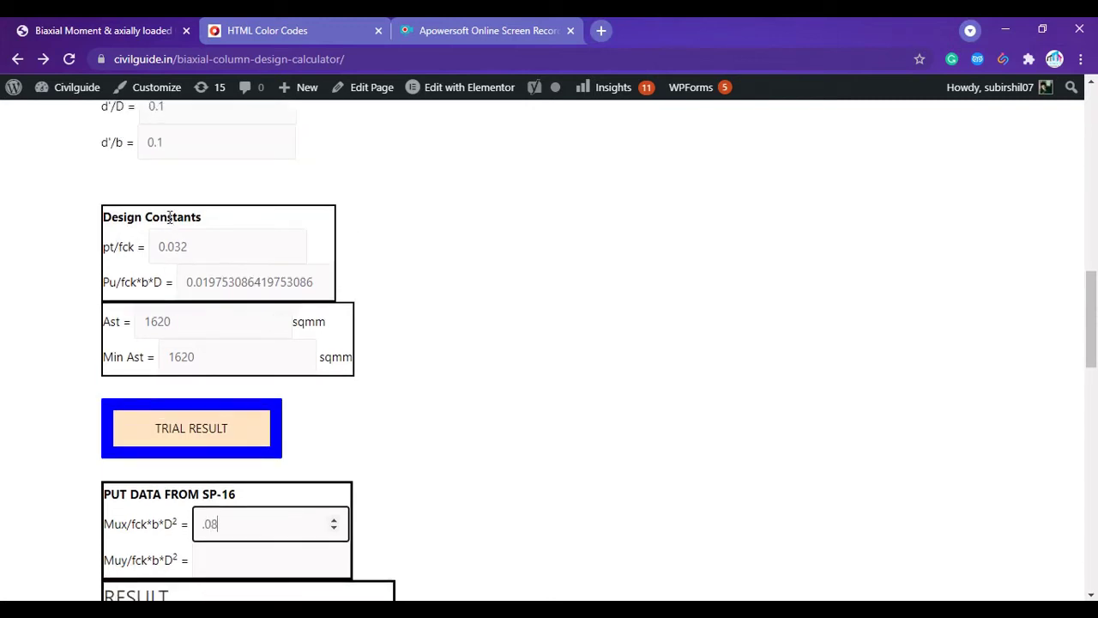
scroll(176, 253, "up", 2)
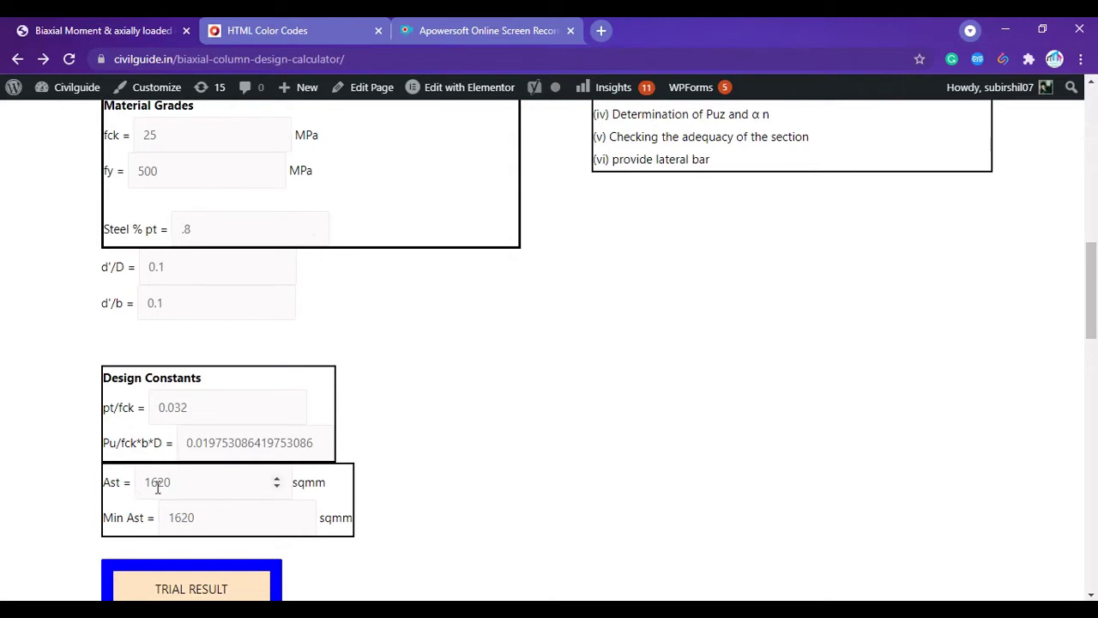
scroll(175, 493, "down", 3)
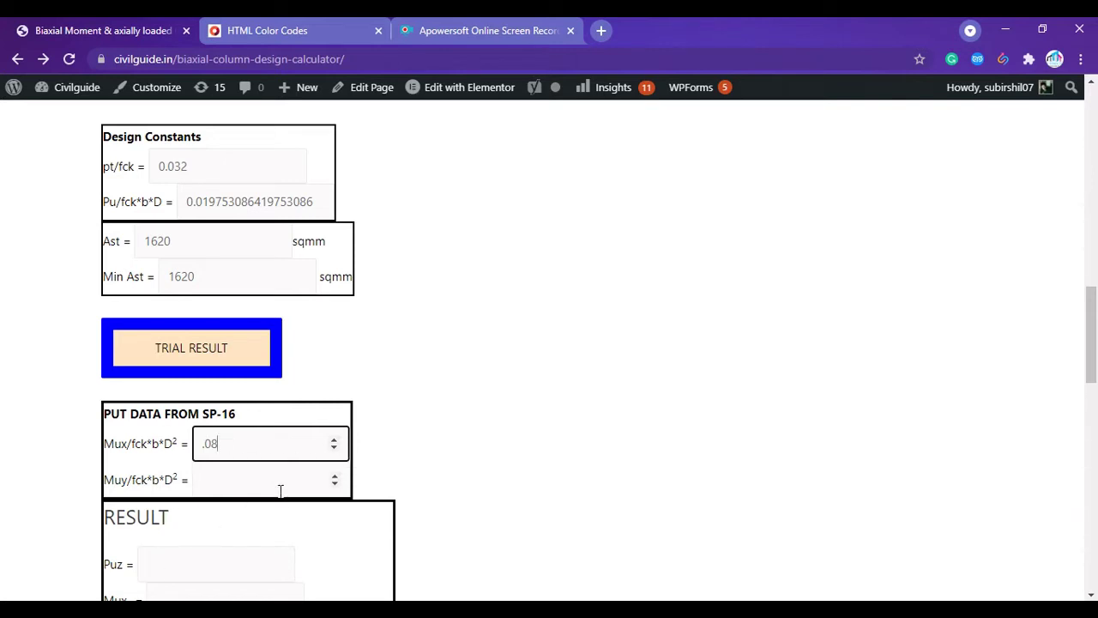
left_click(222, 482)
type(".")
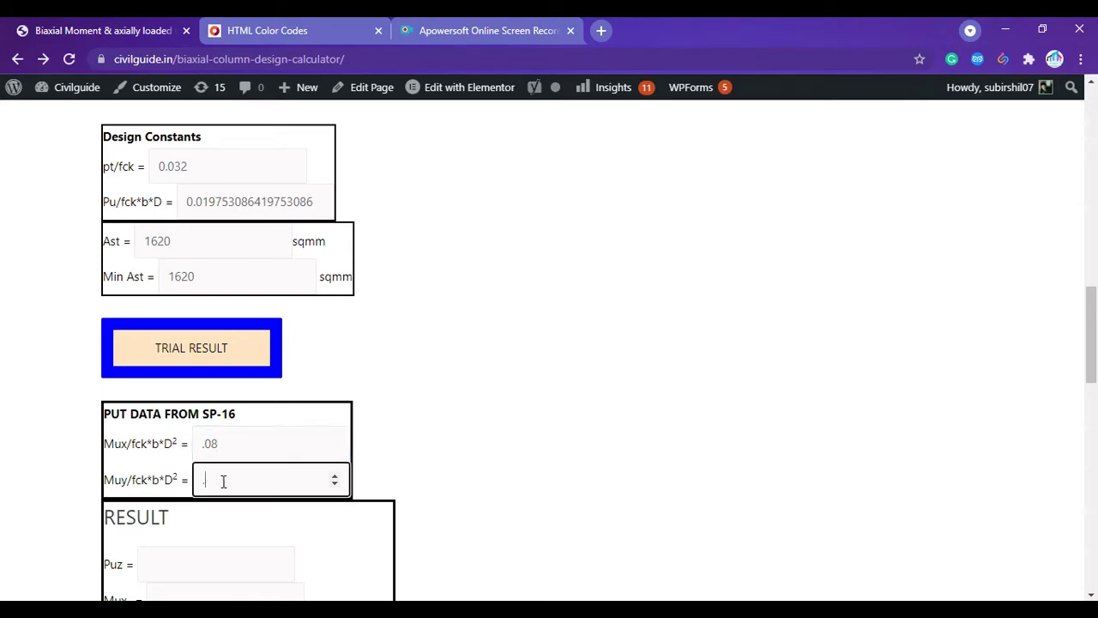
type("08")
In the steel details, set the Type1 reinforcement to 4 bars of 16 mm diameter.
scroll(222, 482, "down", 2)
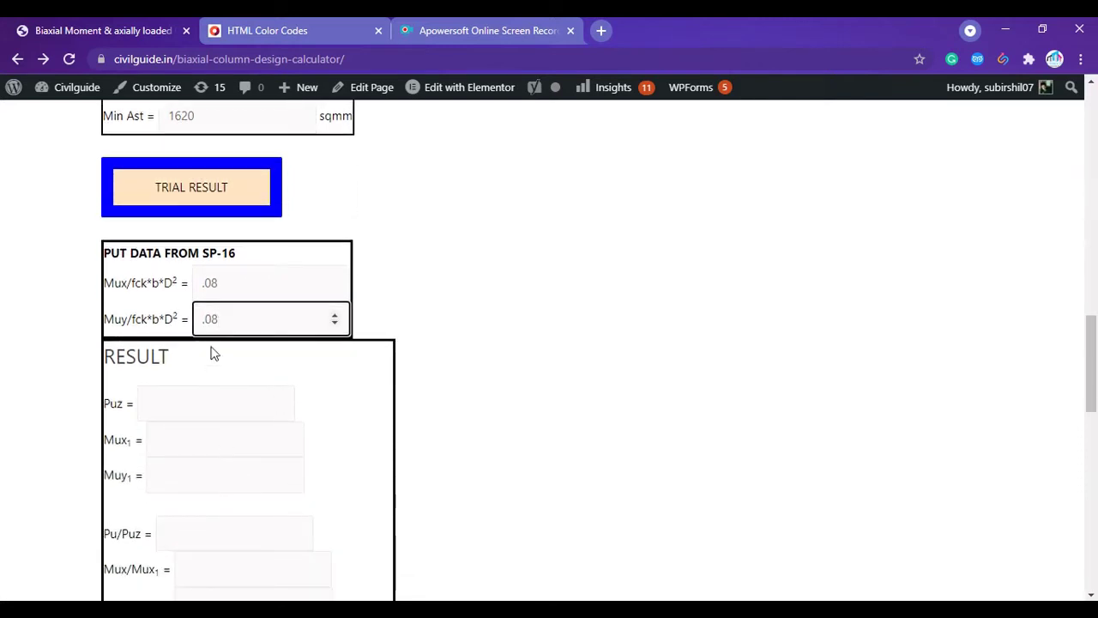
scroll(214, 353, "down", 5)
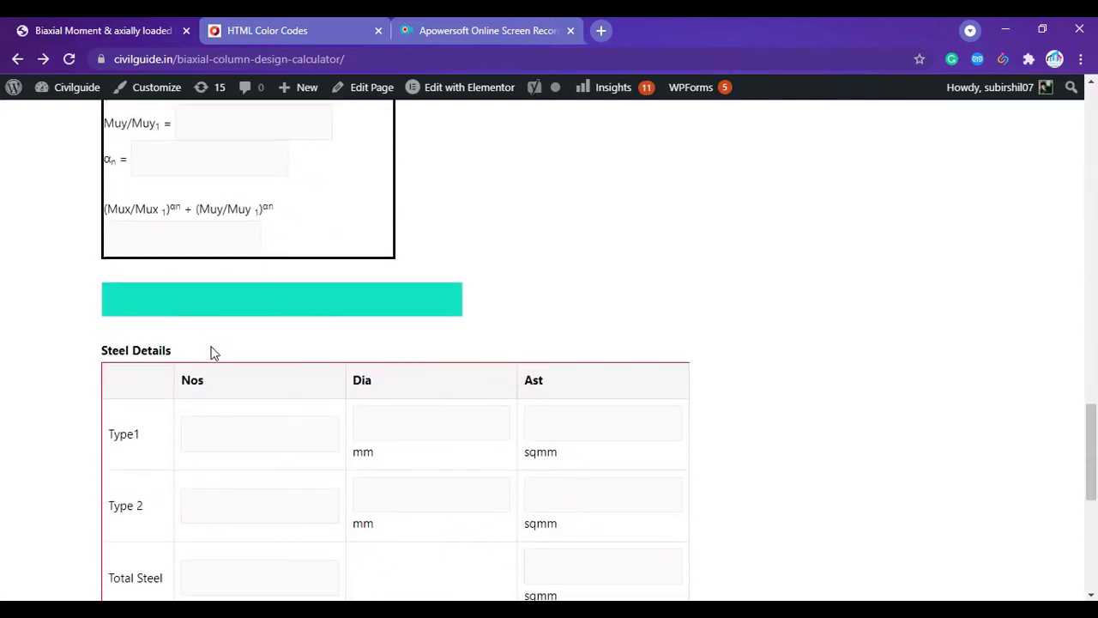
scroll(213, 353, "down", 2)
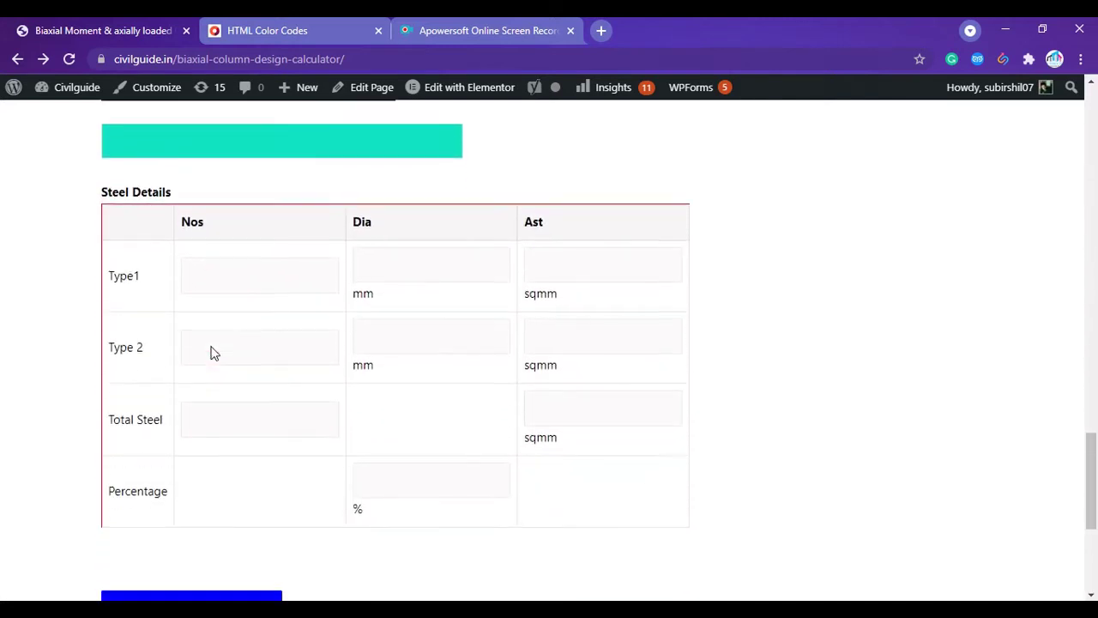
left_click(223, 282)
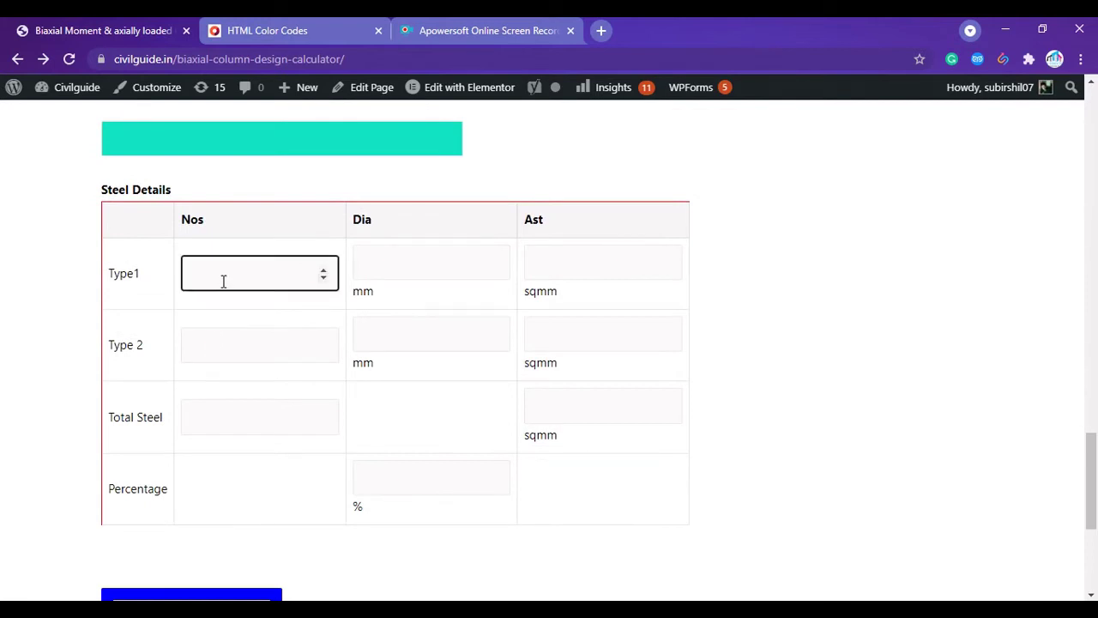
type("4")
left_click(446, 271)
type("16")
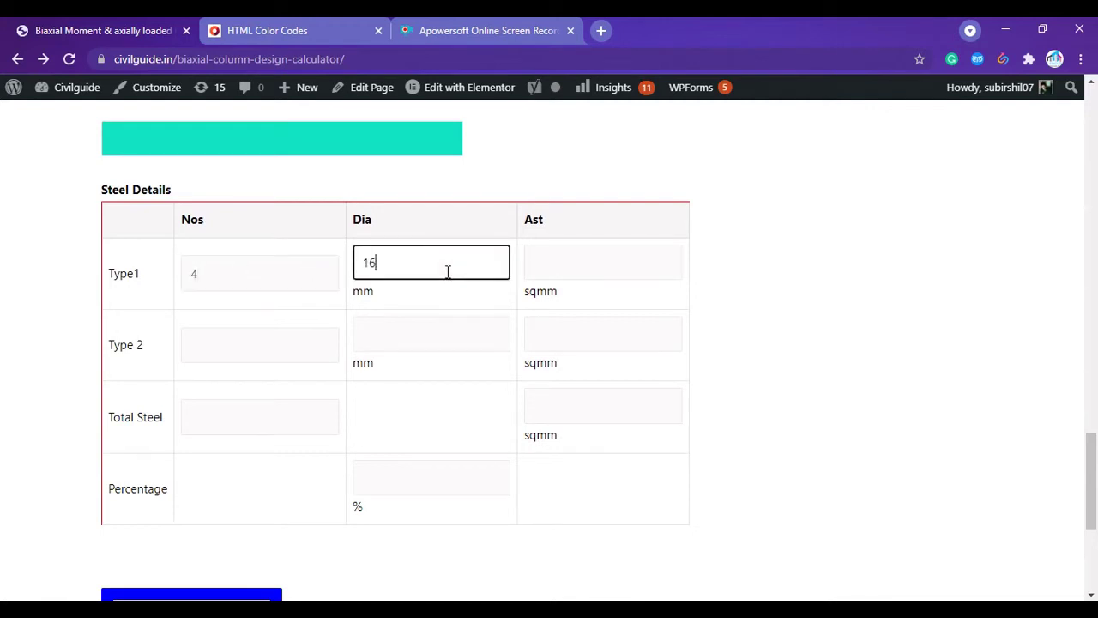
Set the Type 2 reinforcement to 2 bars of 12 mm diameter and calculate the final result.
left_click(226, 345)
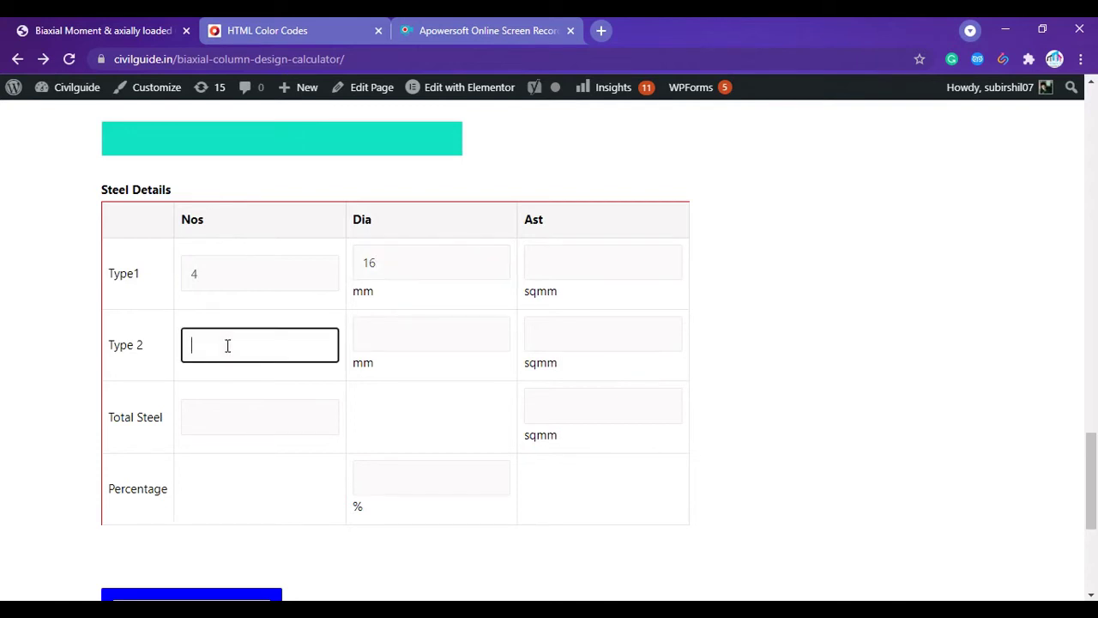
type("2")
left_click(401, 336)
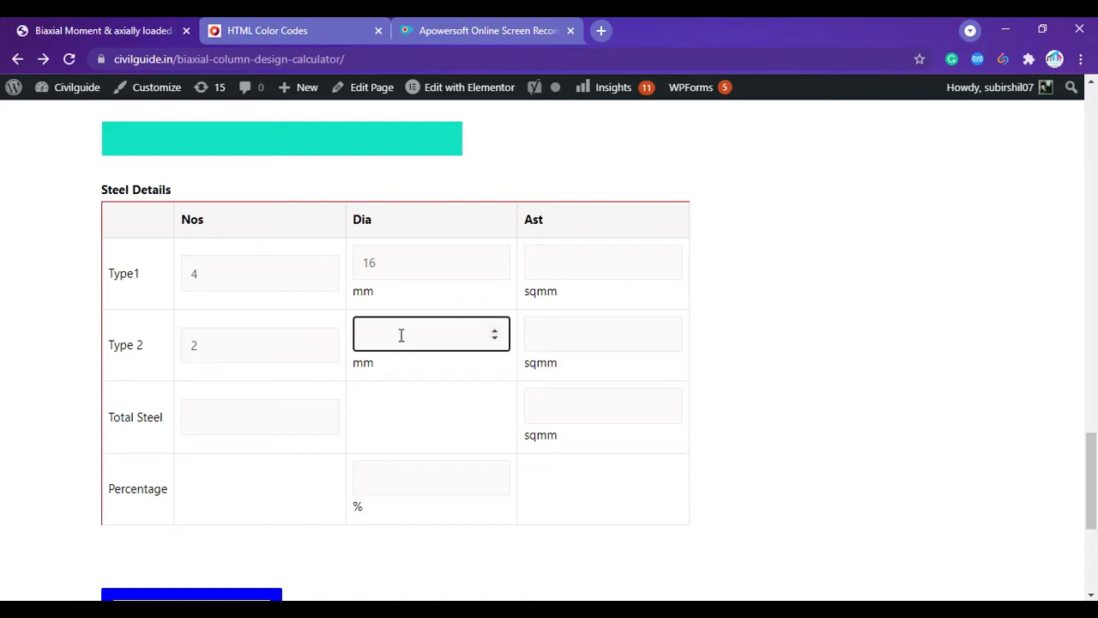
type("12")
scroll(243, 466, "down", 1)
left_click(194, 546)
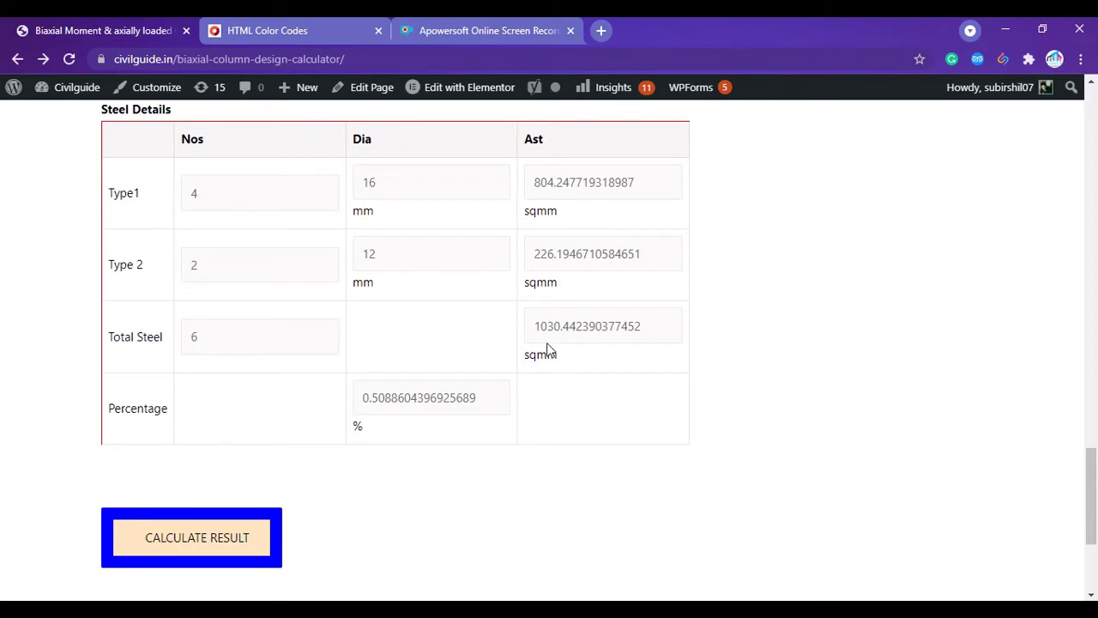
Examine the interaction check, steel percentage message and total steel area, and compare them with the trial inputs and required Ast.
scroll(554, 340, "up", 3)
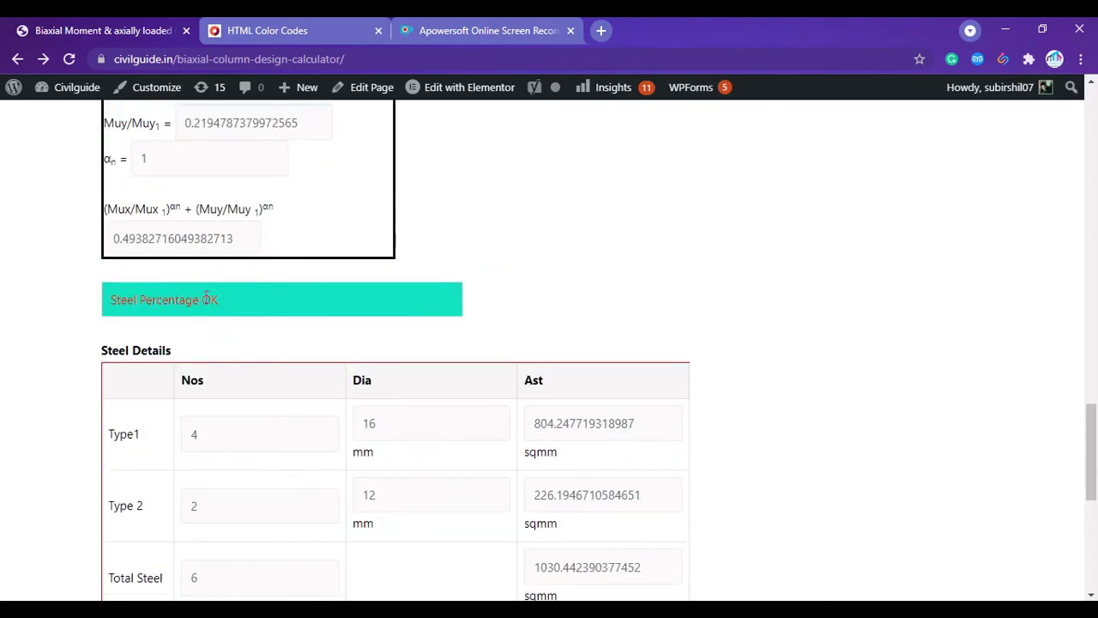
scroll(207, 297, "up", 2)
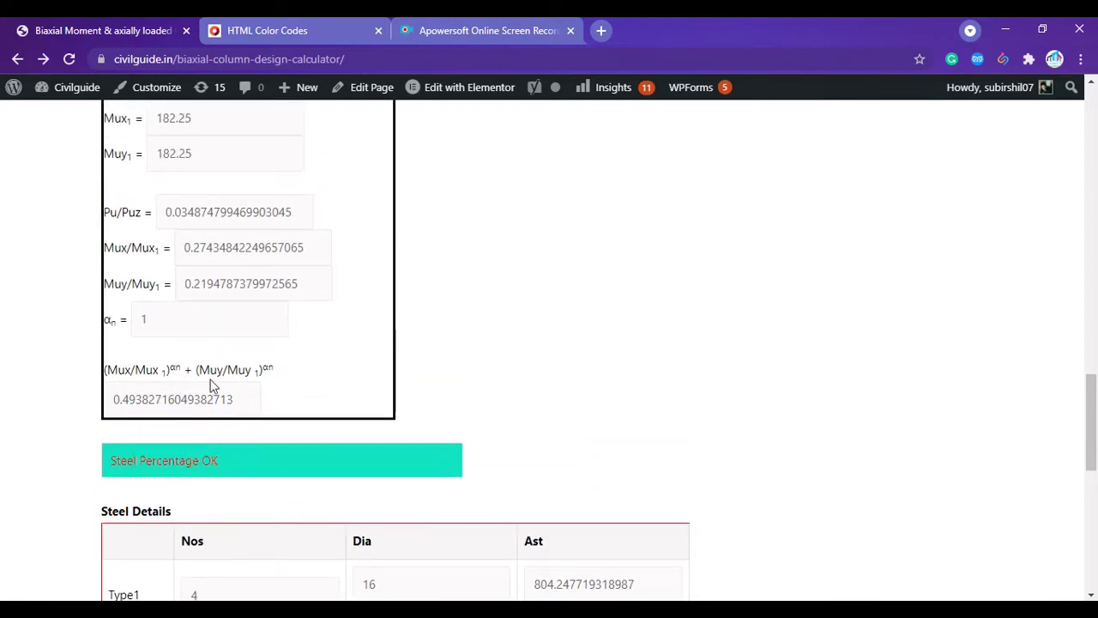
scroll(211, 385, "down", 4)
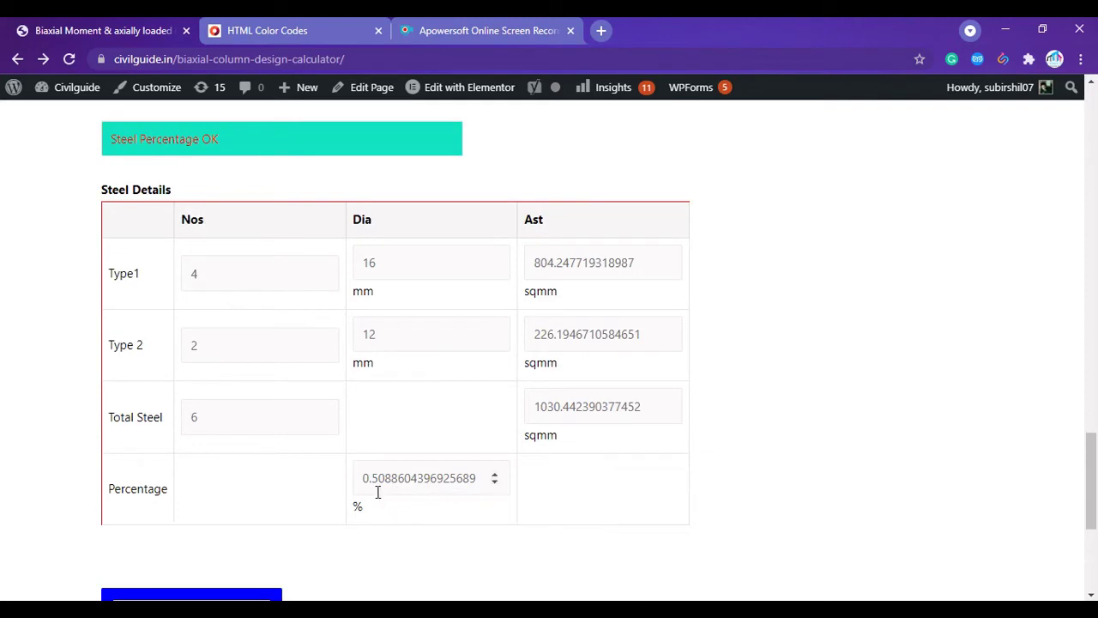
scroll(332, 501, "up", 10)
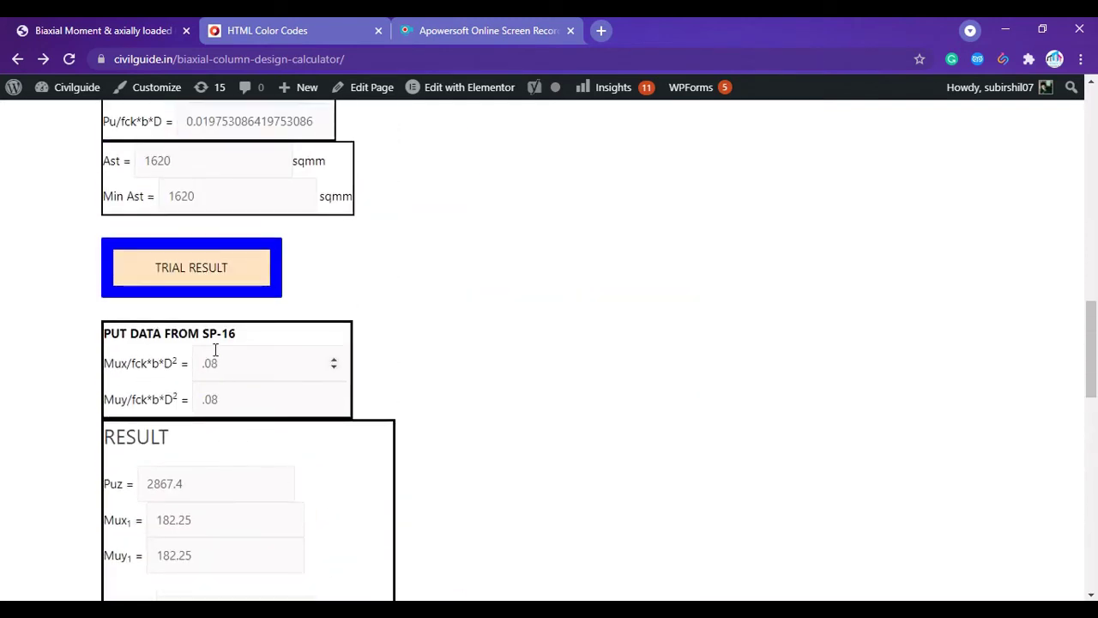
scroll(238, 347, "up", 4)
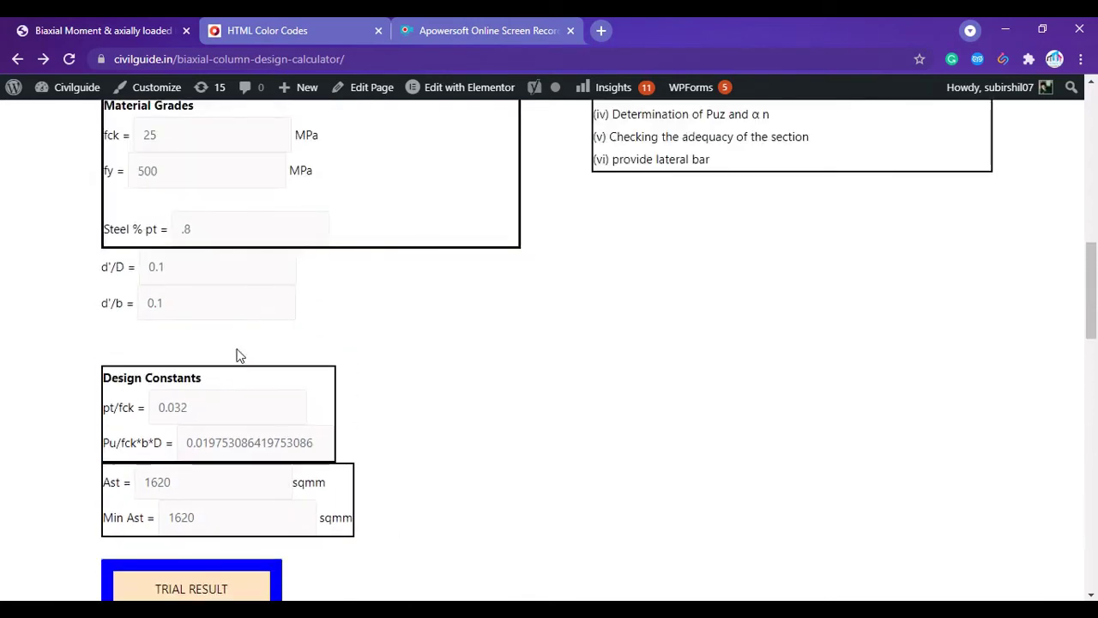
scroll(189, 249, "down", 8)
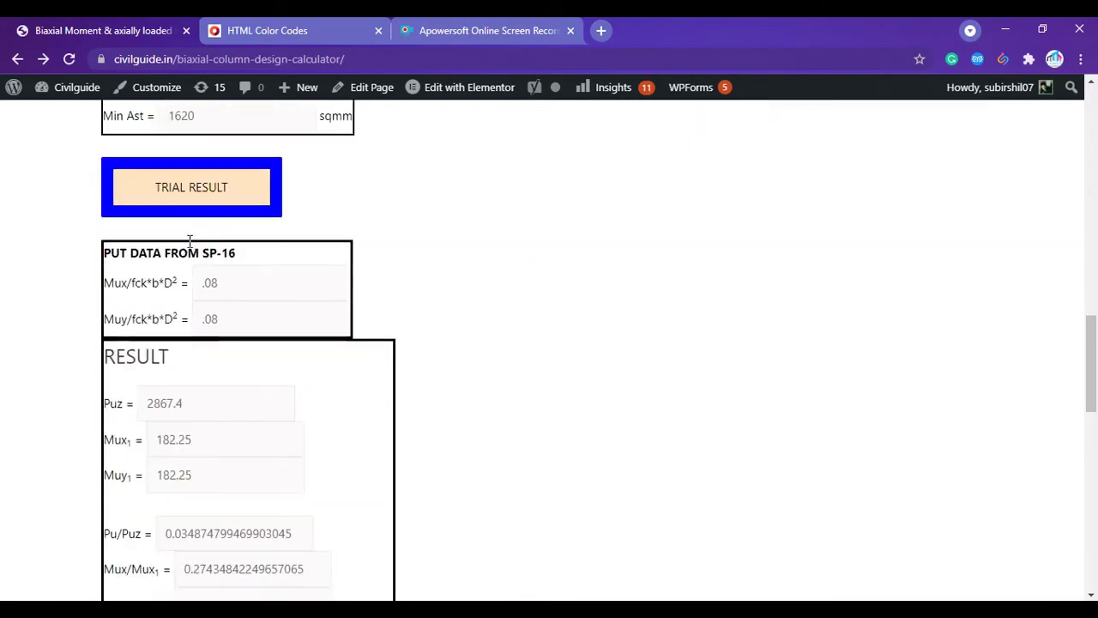
scroll(190, 242, "down", 7)
scroll(335, 240, "up", 1)
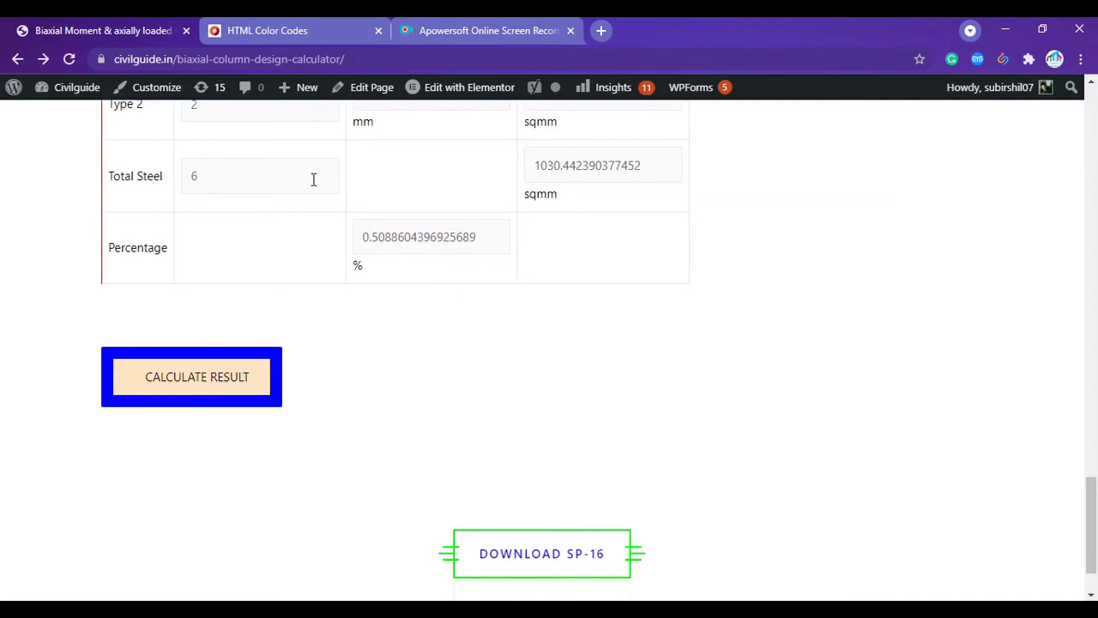
Set the number of Type 2 bars to 4, recalculate the result, and check the steel area against the required Ast.
scroll(312, 182, "up", 2)
left_click(235, 263)
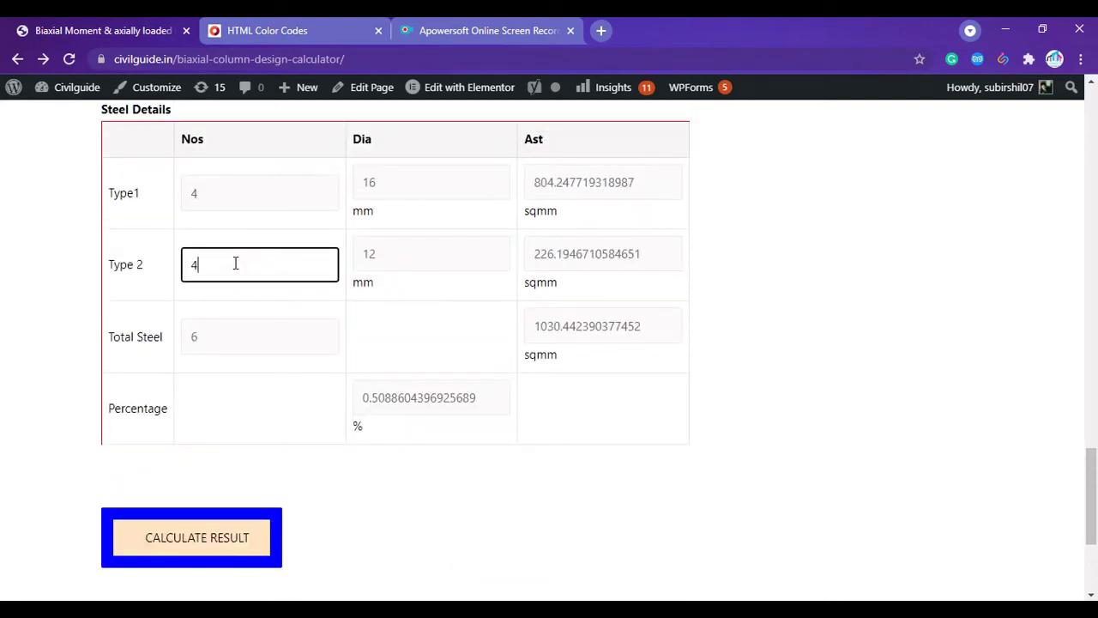
left_click(228, 547)
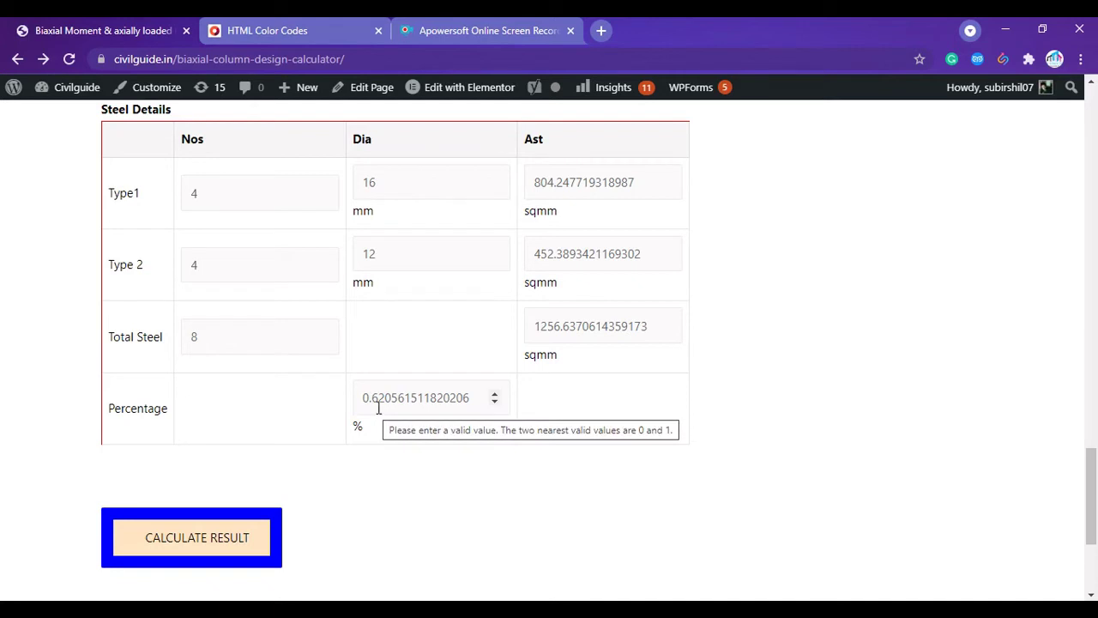
scroll(278, 322, "up", 2)
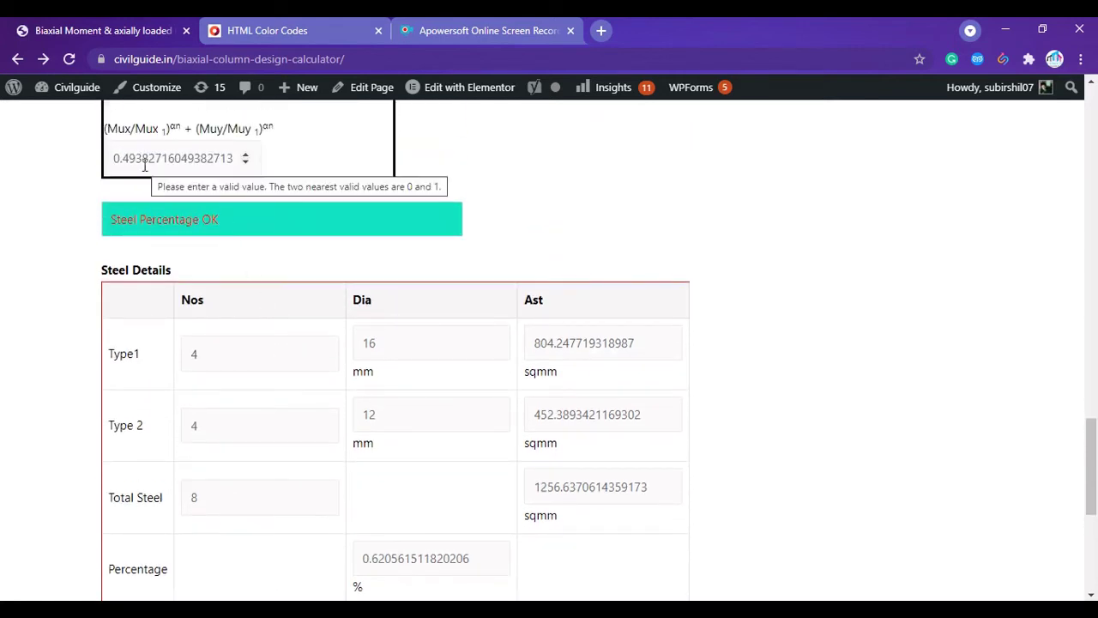
scroll(220, 257, "up", 8)
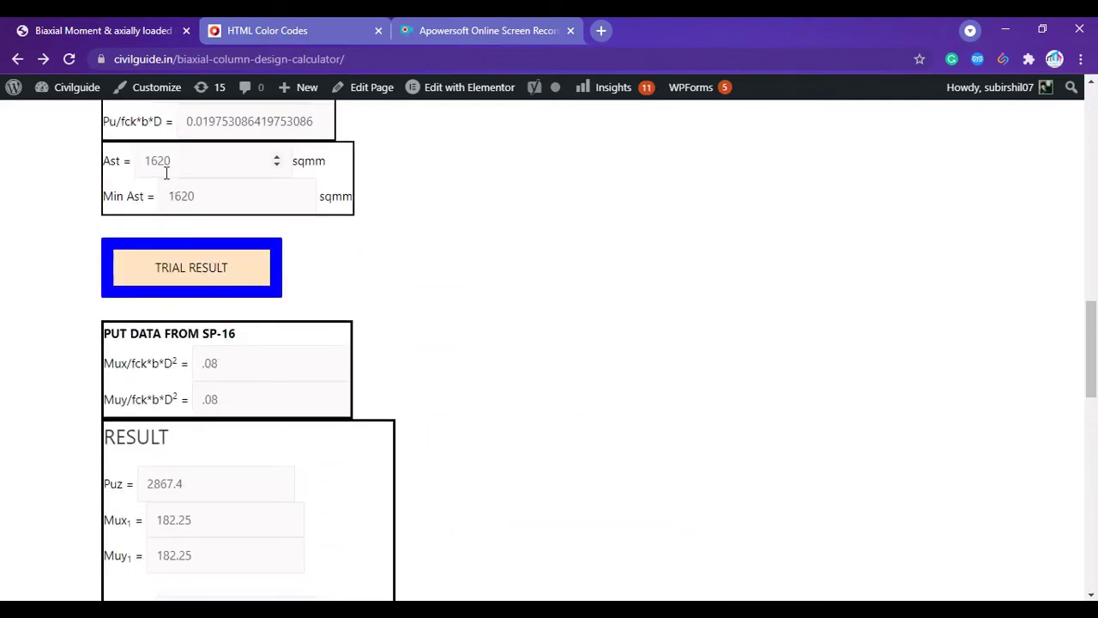
Set the Type 2 bar diameter to 16 mm in the steel details and recalculate the result.
scroll(167, 176, "down", 10)
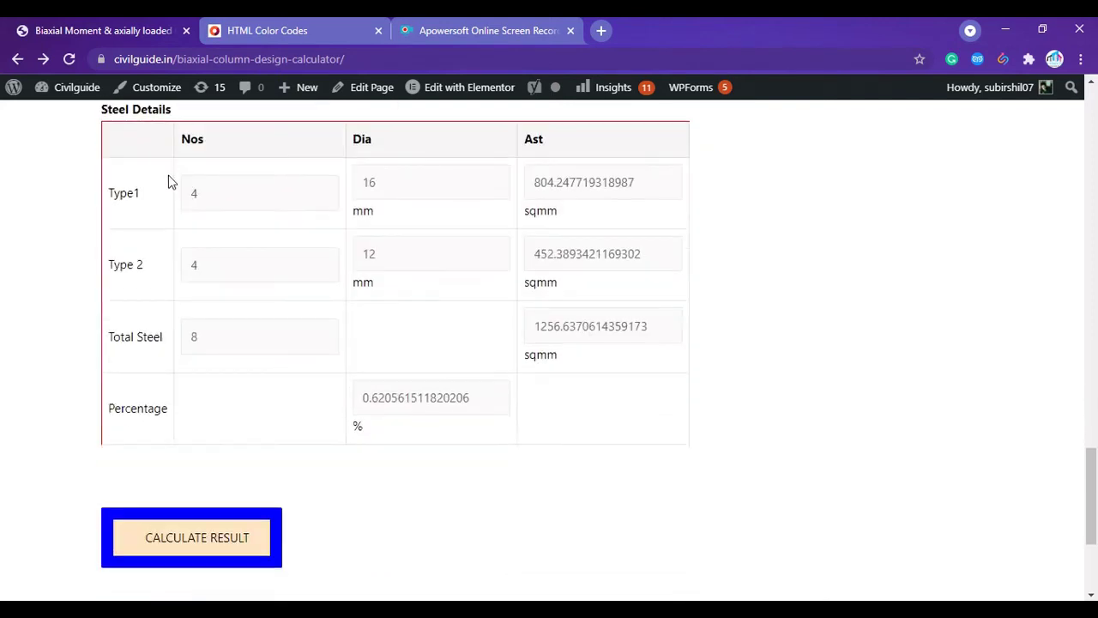
scroll(172, 181, "up", 2)
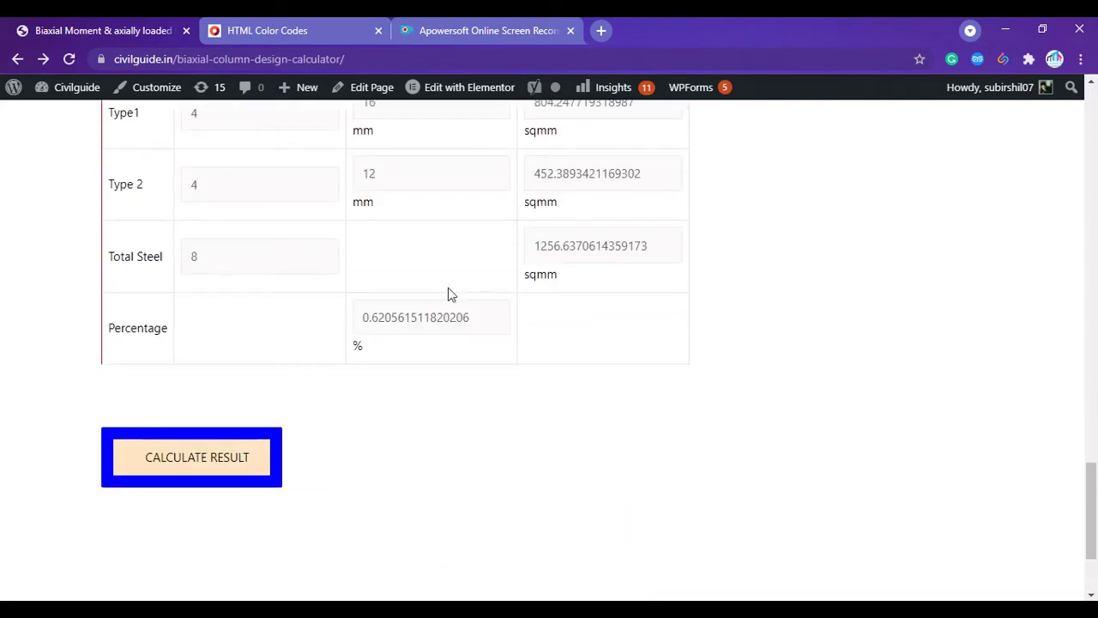
scroll(297, 248, "up", 2)
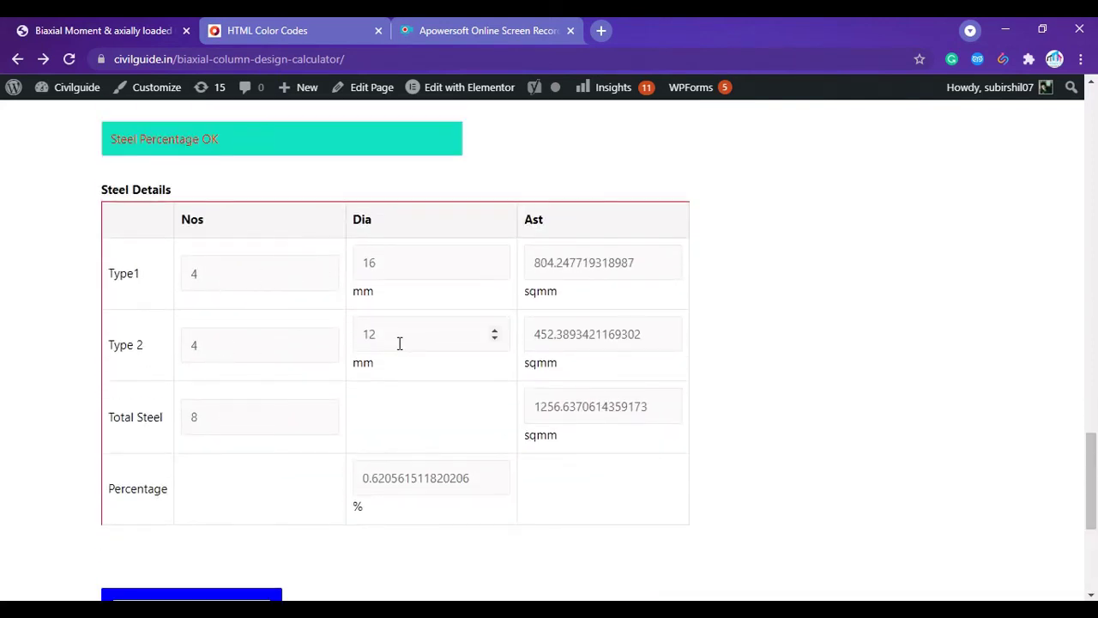
left_click_drag(400, 339, 367, 343)
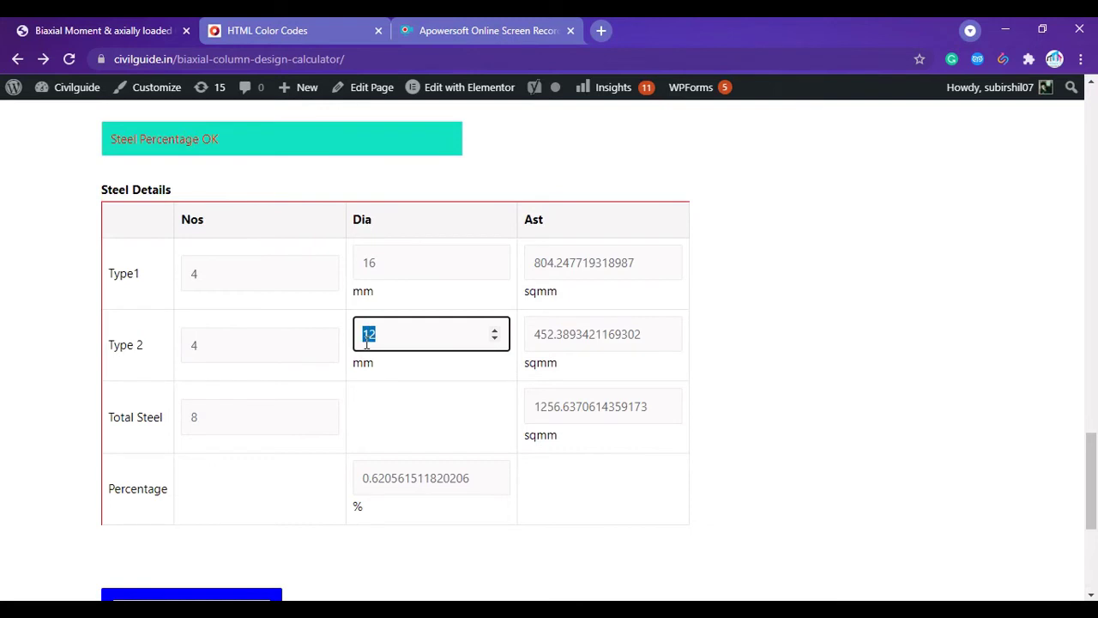
type("16")
left_click_drag(258, 348, 147, 372)
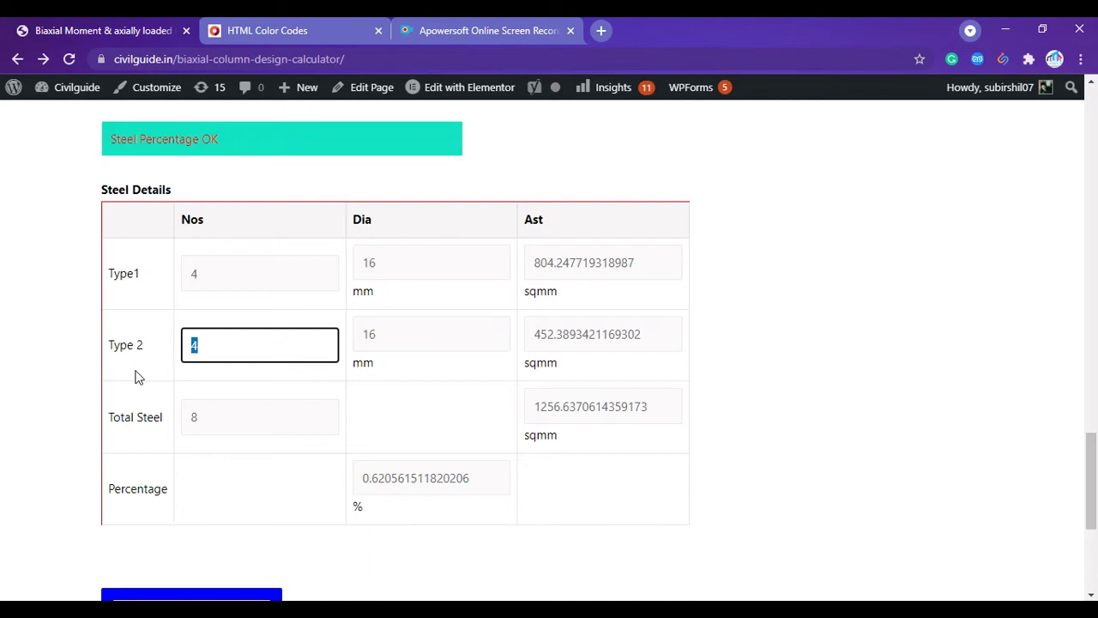
left_click(767, 503)
scroll(237, 591, "down", 1)
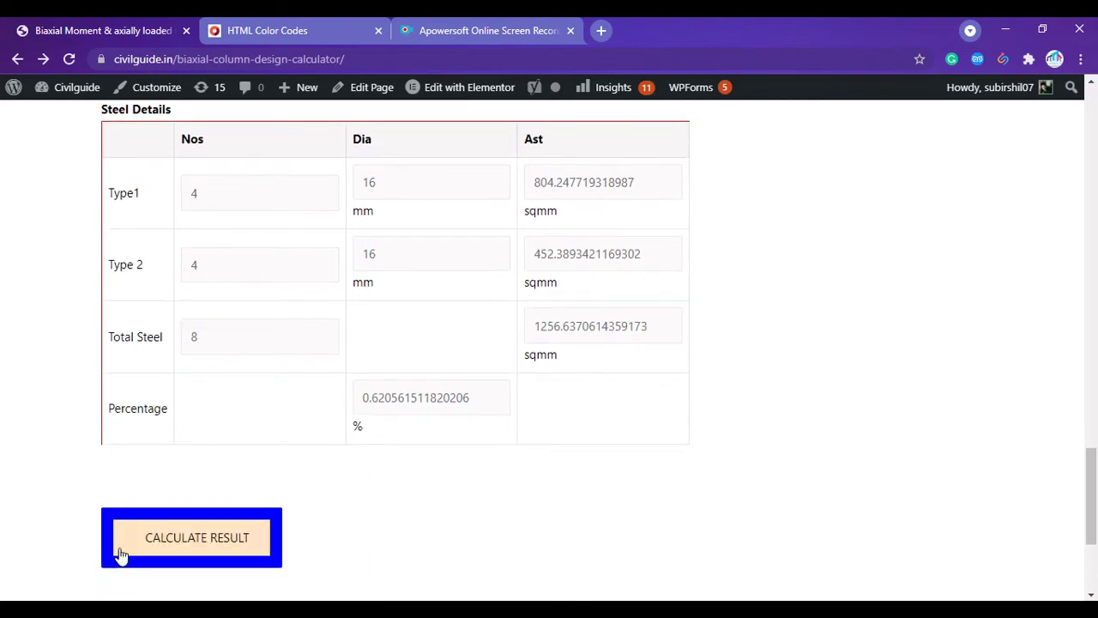
left_click(187, 541)
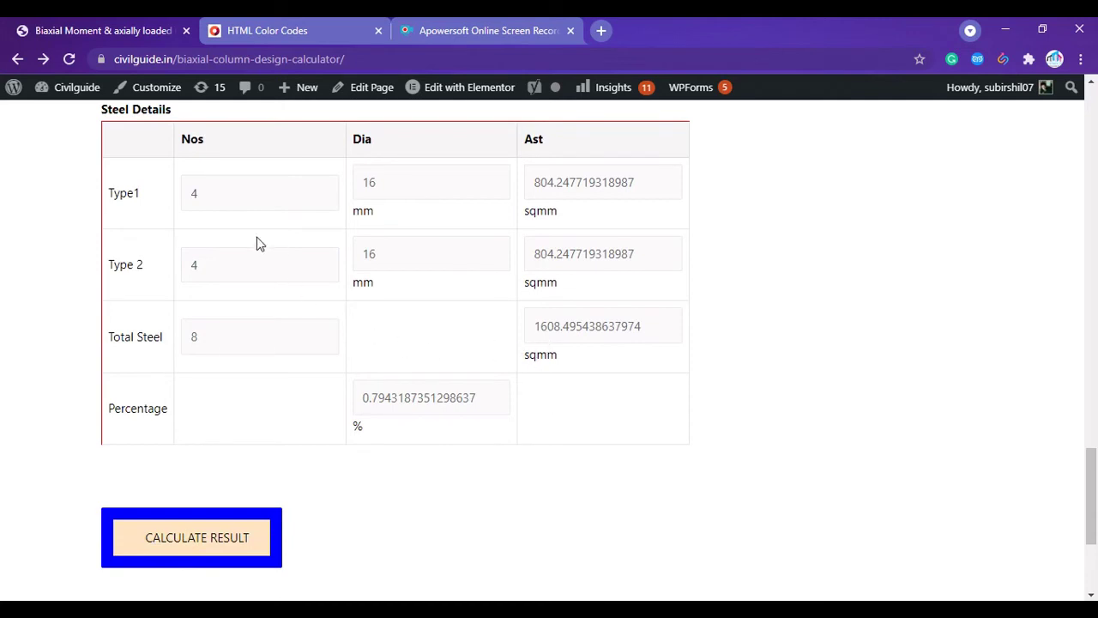
Set the number of Type1 bars to 6, recalculate, and check the total steel area against the required Ast.
left_click_drag(215, 206, 184, 209)
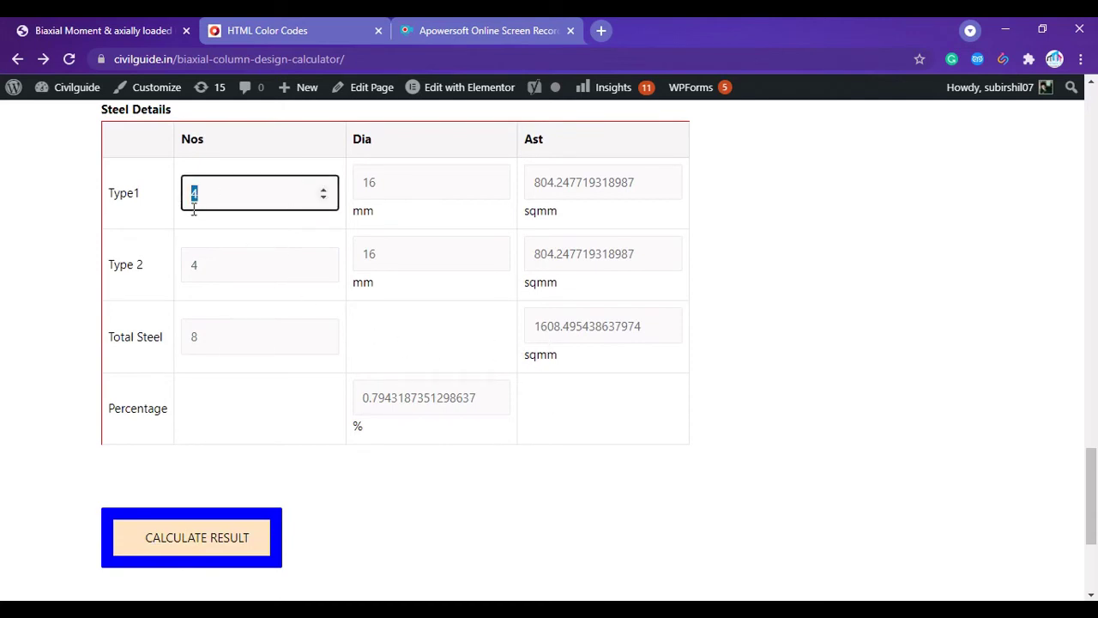
type("6")
left_click(236, 543)
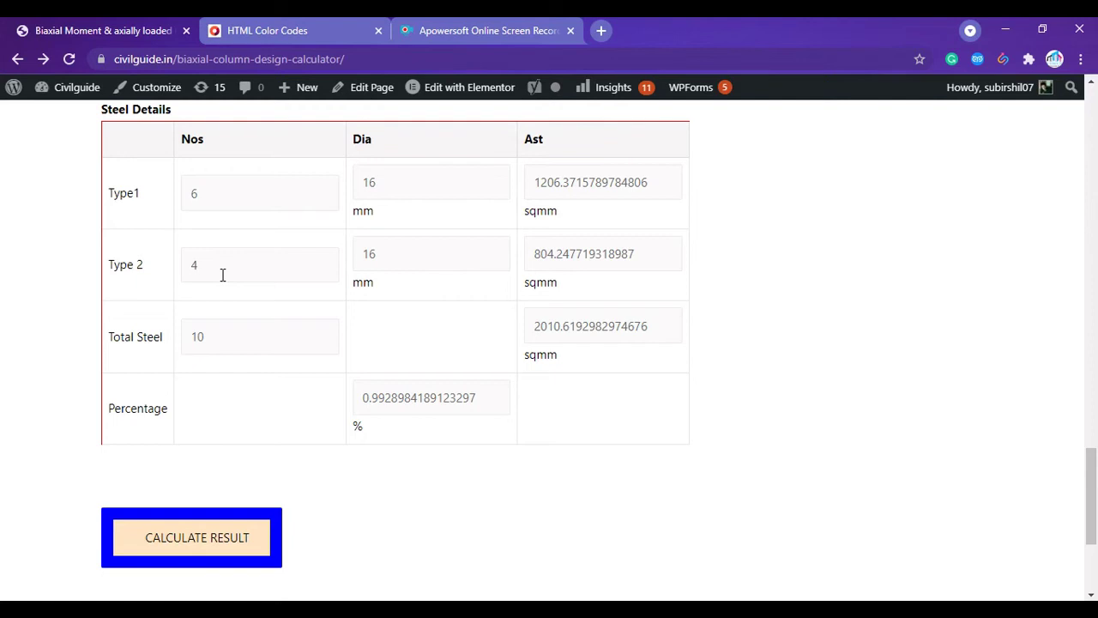
scroll(239, 257, "up", 8)
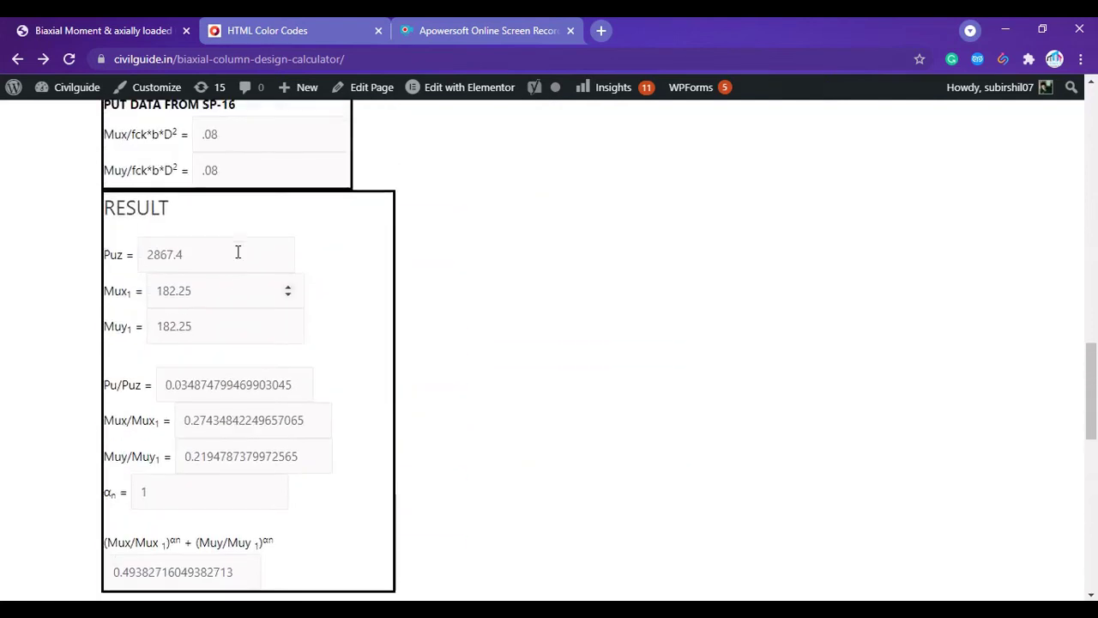
scroll(239, 252, "up", 2)
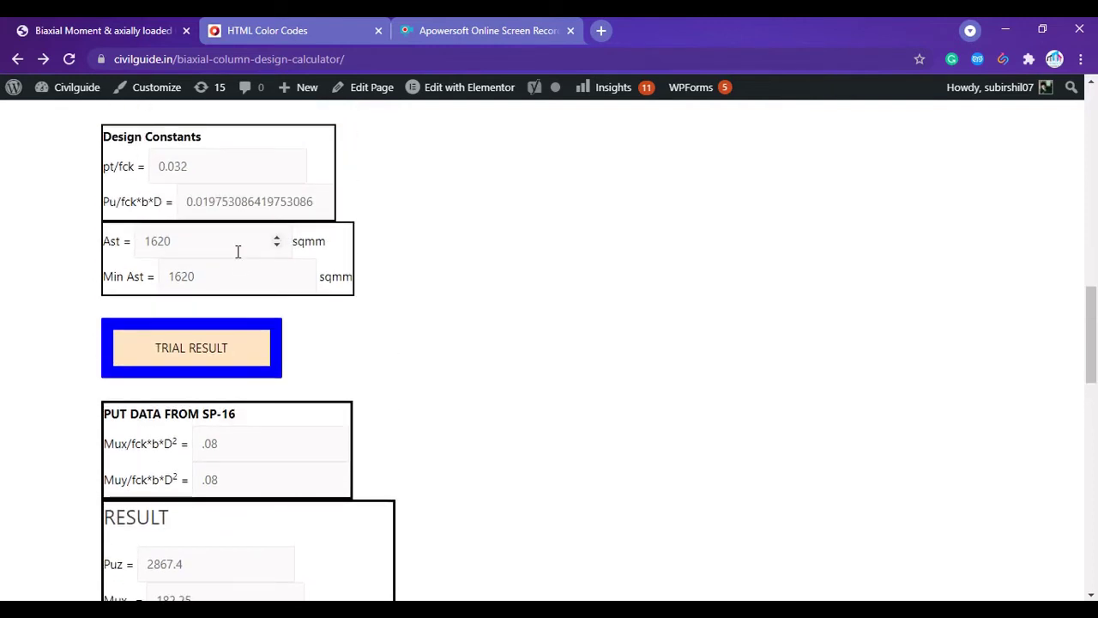
scroll(172, 240, "up", 1)
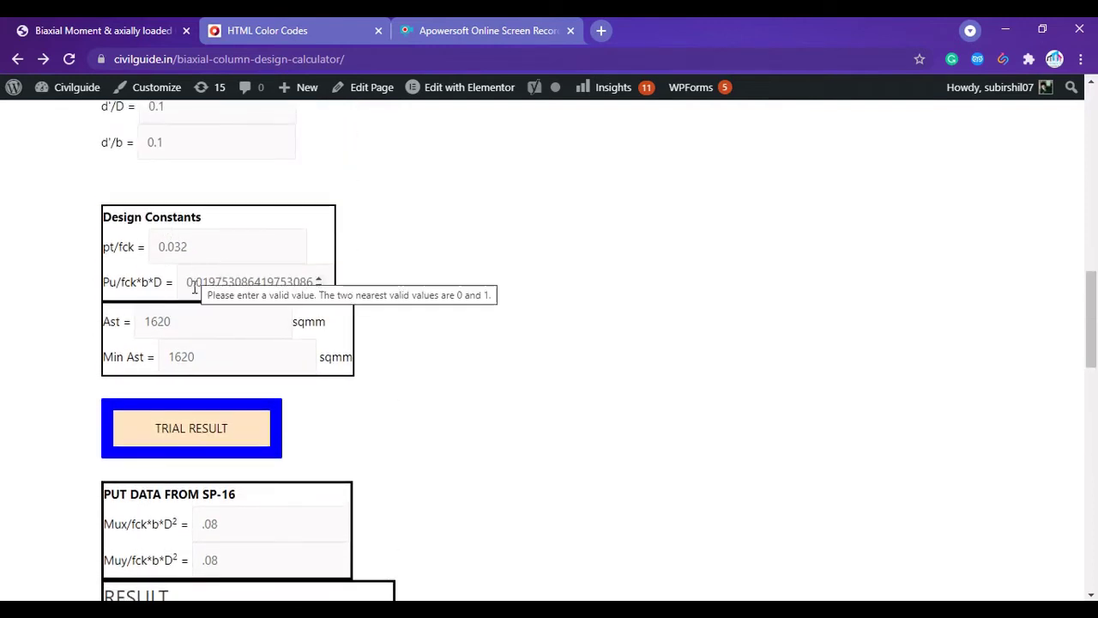
Set the design axial load Pu to 1000 kN and run the trial result.
scroll(195, 325, "up", 7)
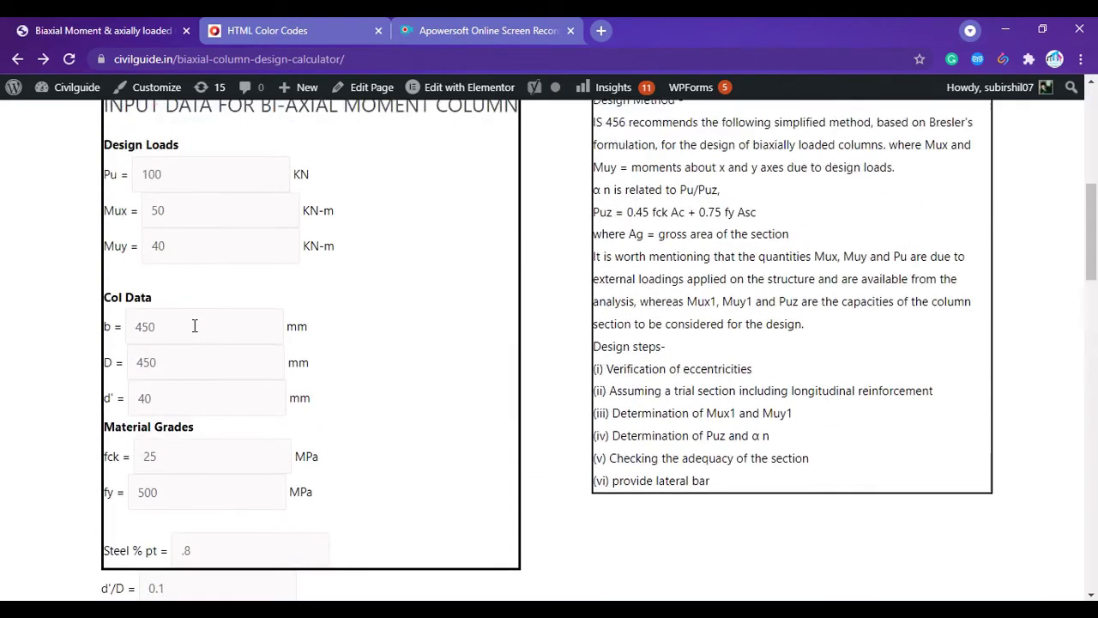
left_click_drag(183, 263, 124, 250)
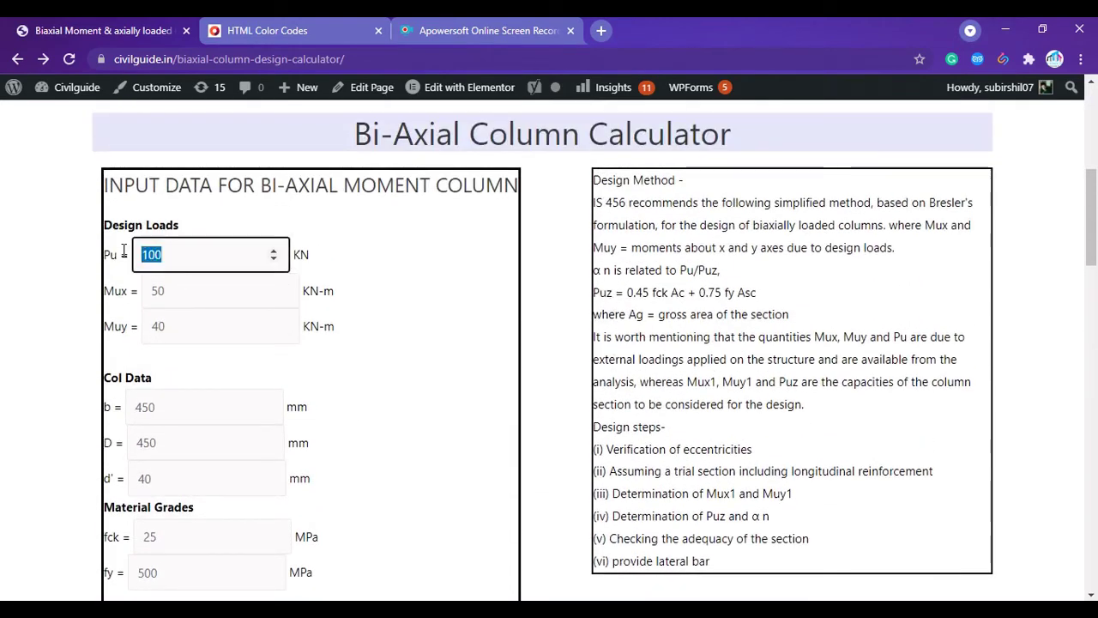
type("100")
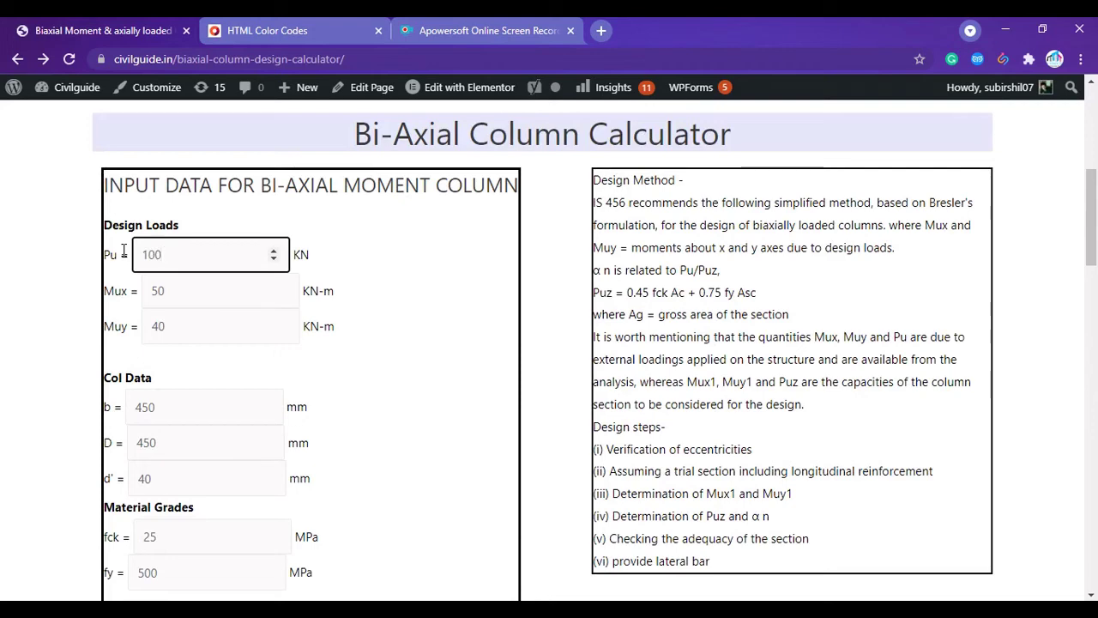
type("0")
scroll(188, 285, "down", 2)
scroll(187, 285, "down", 6)
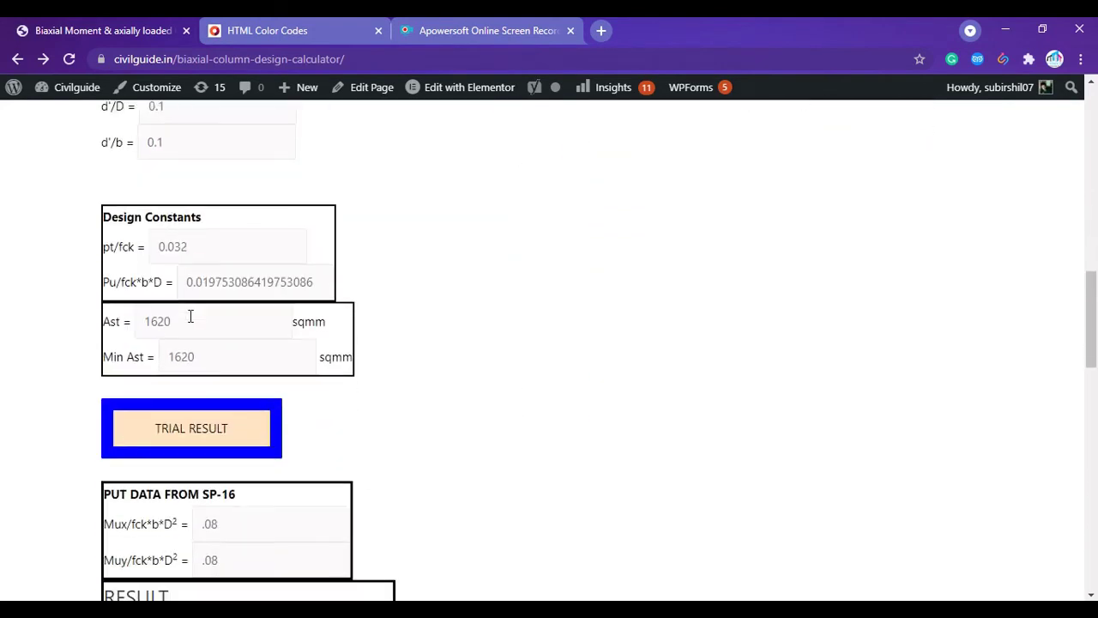
left_click(196, 362)
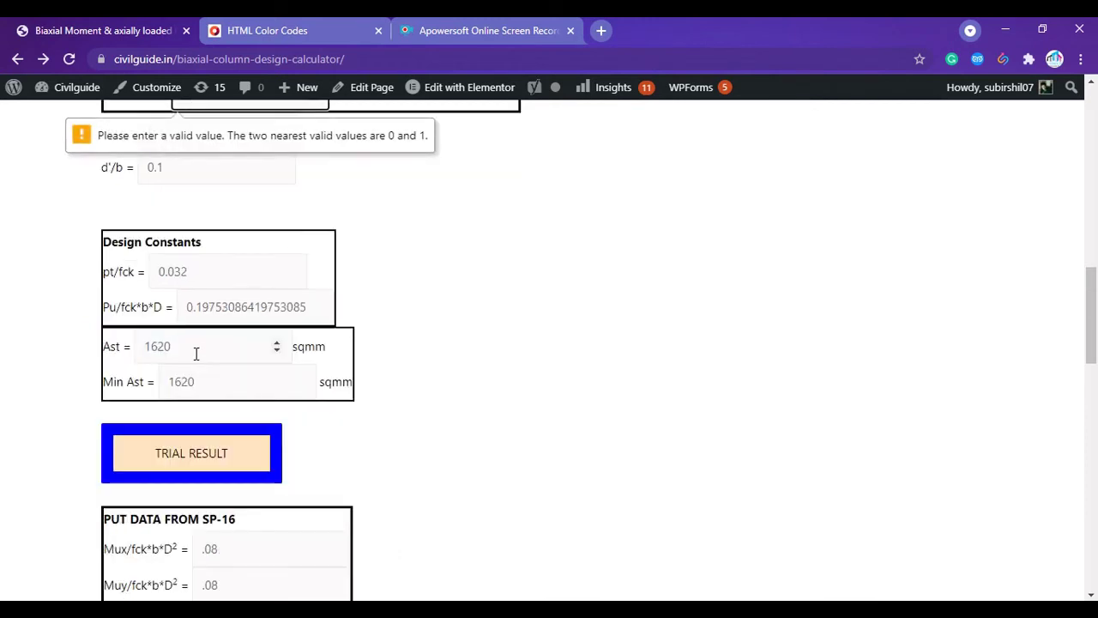
Set the steel percentage pt to 1 and rerun the trial result.
scroll(206, 275, "up", 1)
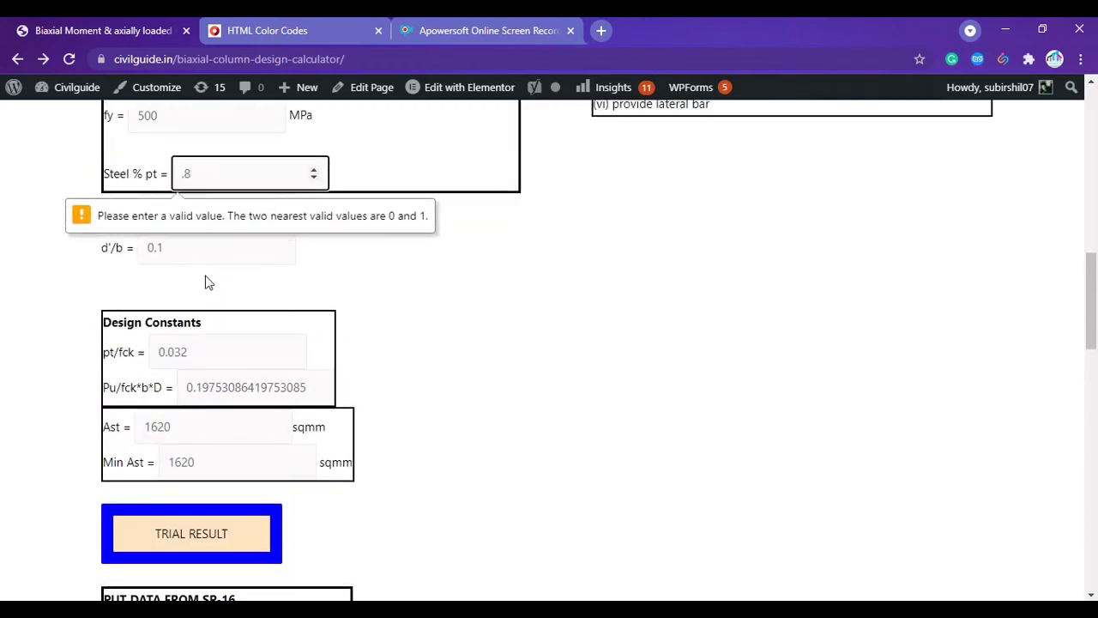
left_click(208, 178)
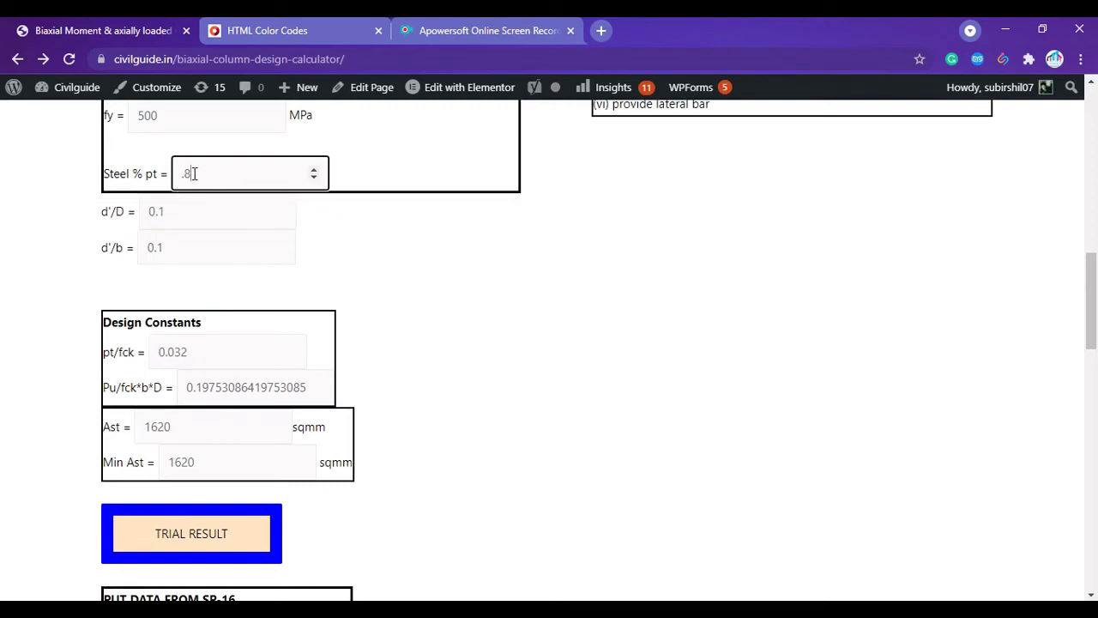
left_click_drag(196, 174, 181, 174)
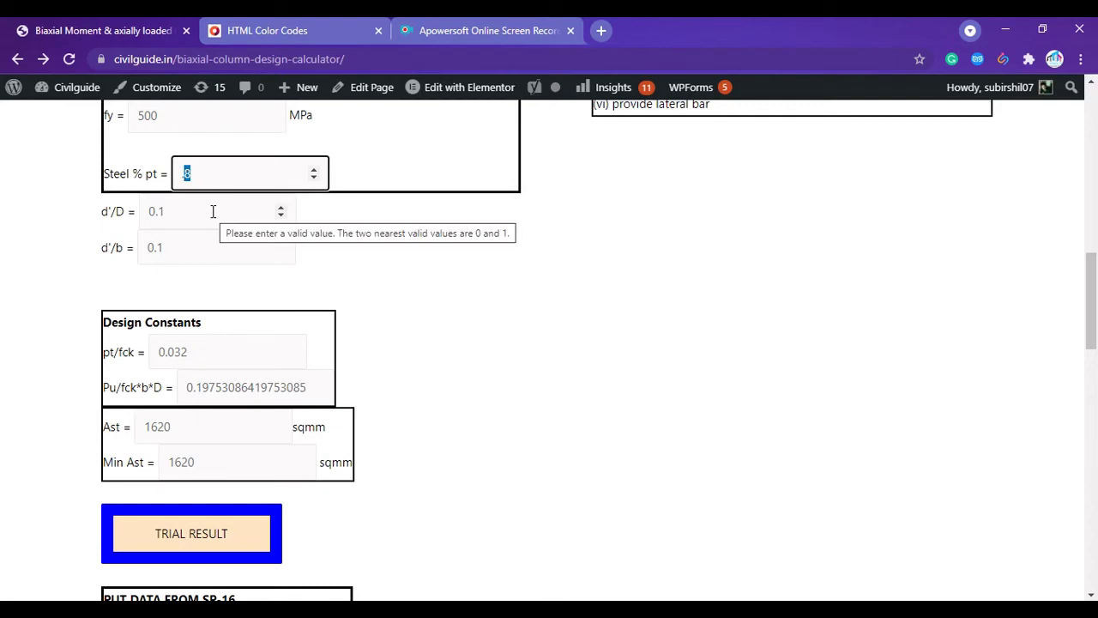
type(".1")
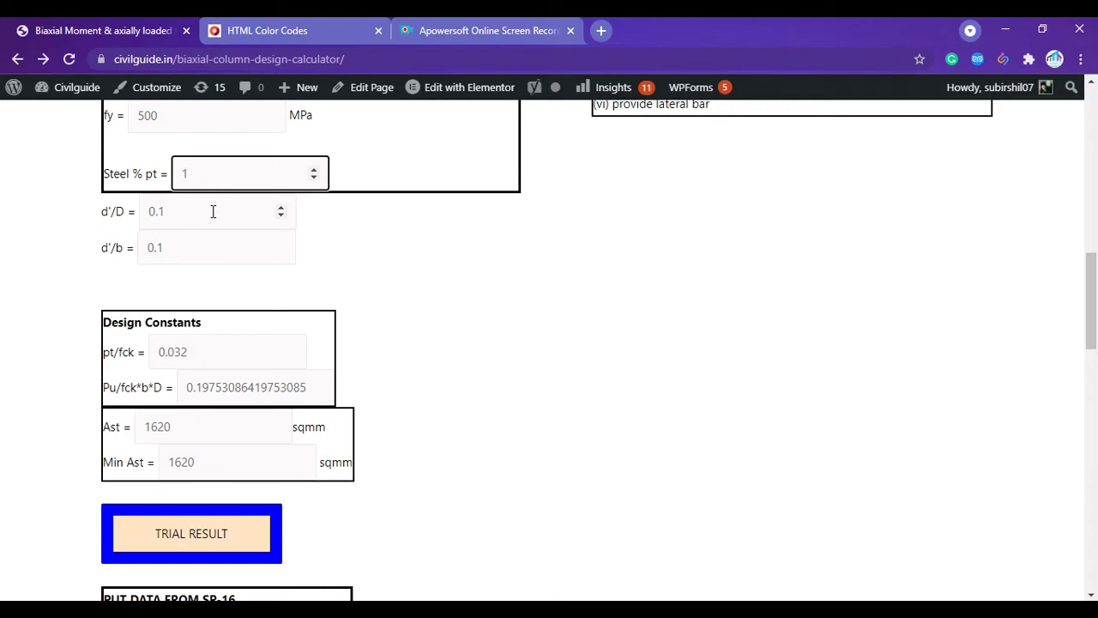
left_click(192, 536)
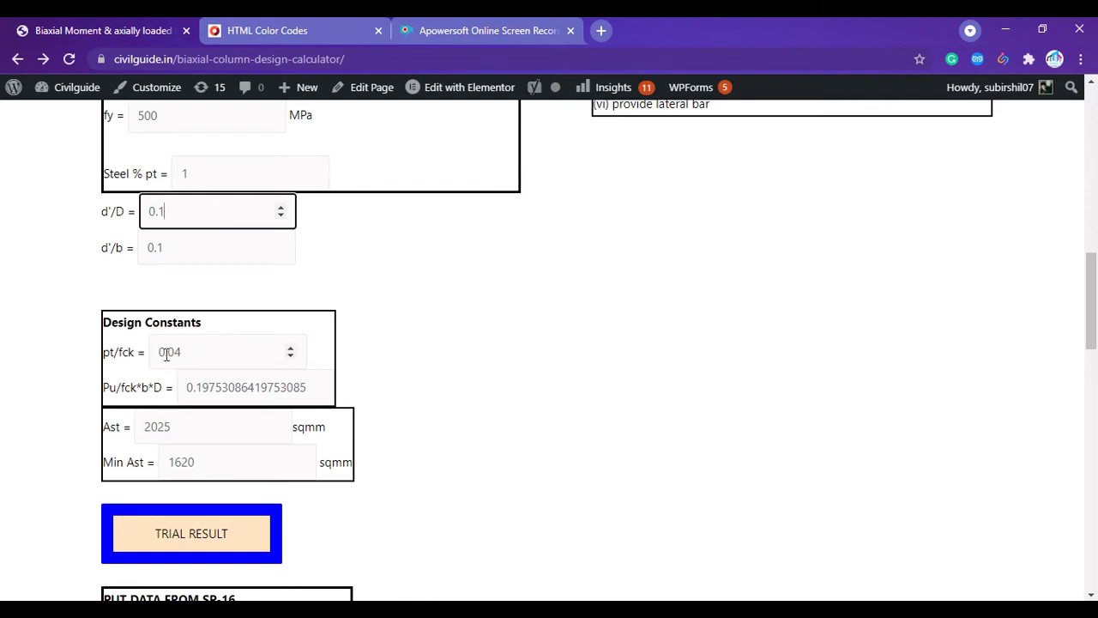
Switch to the SP16 PDF in Acrobat Reader and examine the chart's Mu/fck·b·D² ratio for the new pt/fck and Pu/fck·b·D, returning to the calculator.
key("alt+Tab")
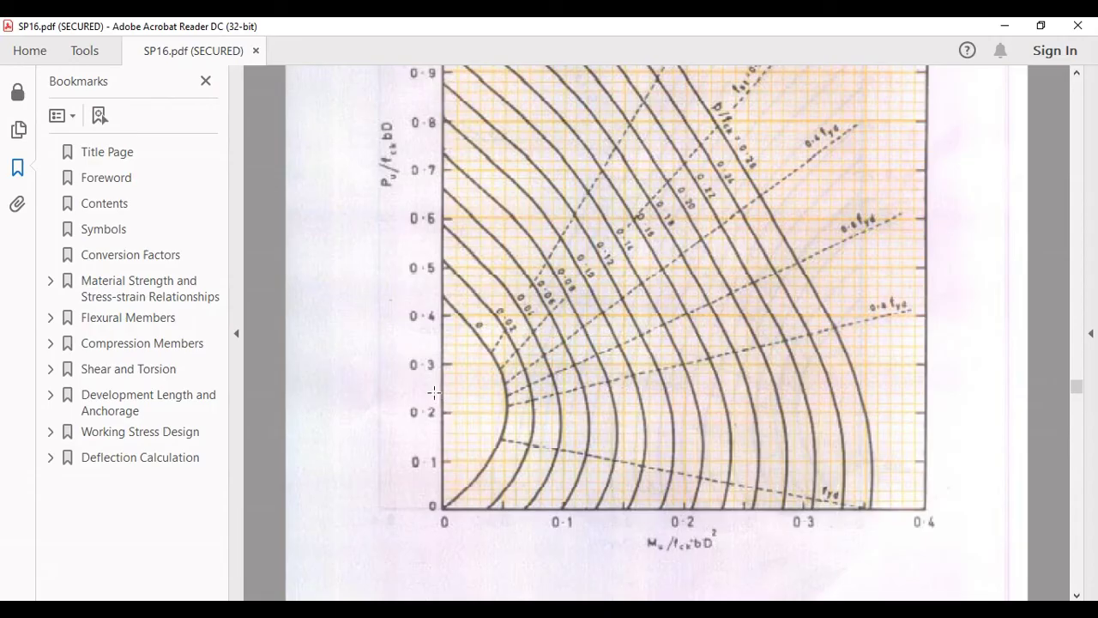
key("alt+Tab")
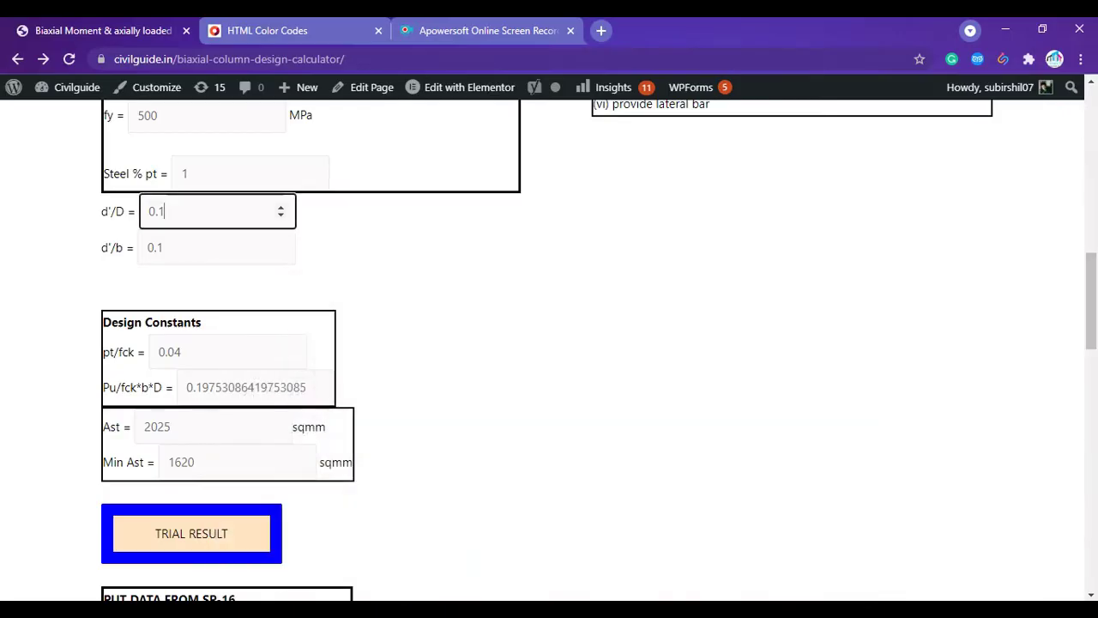
key("alt+Tab")
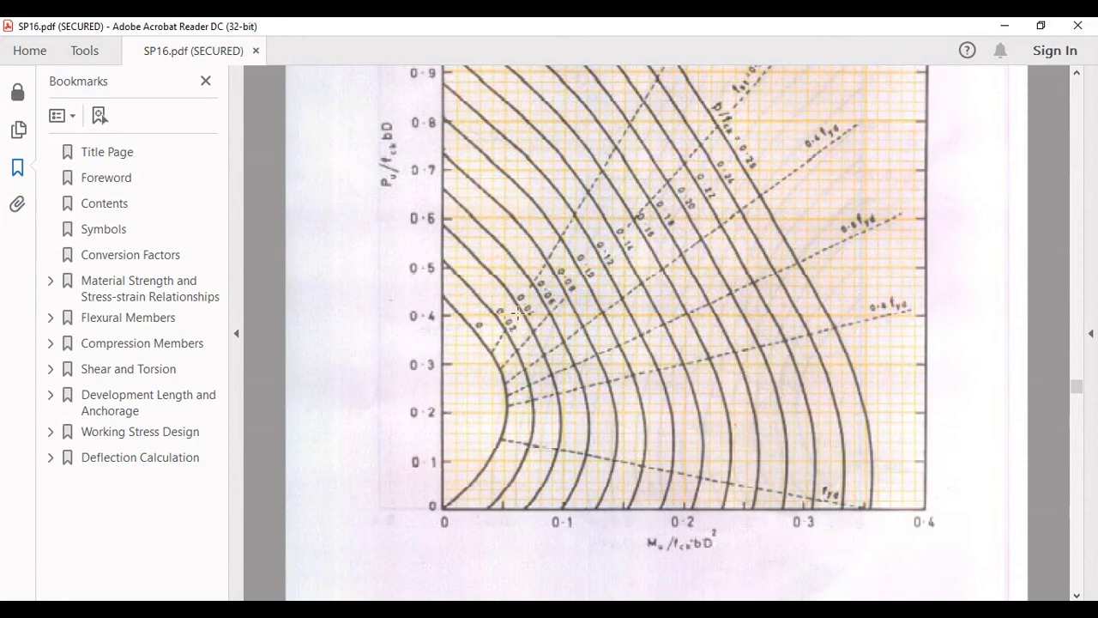
left_click_drag(518, 309, 545, 353)
key("alt+Tab")
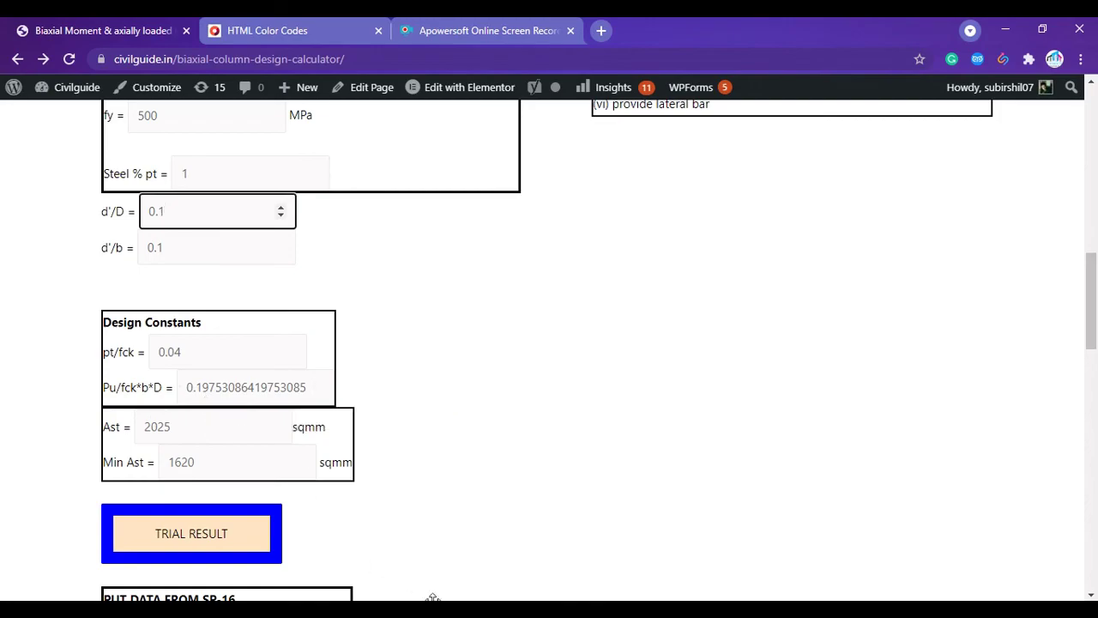
left_click(558, 611)
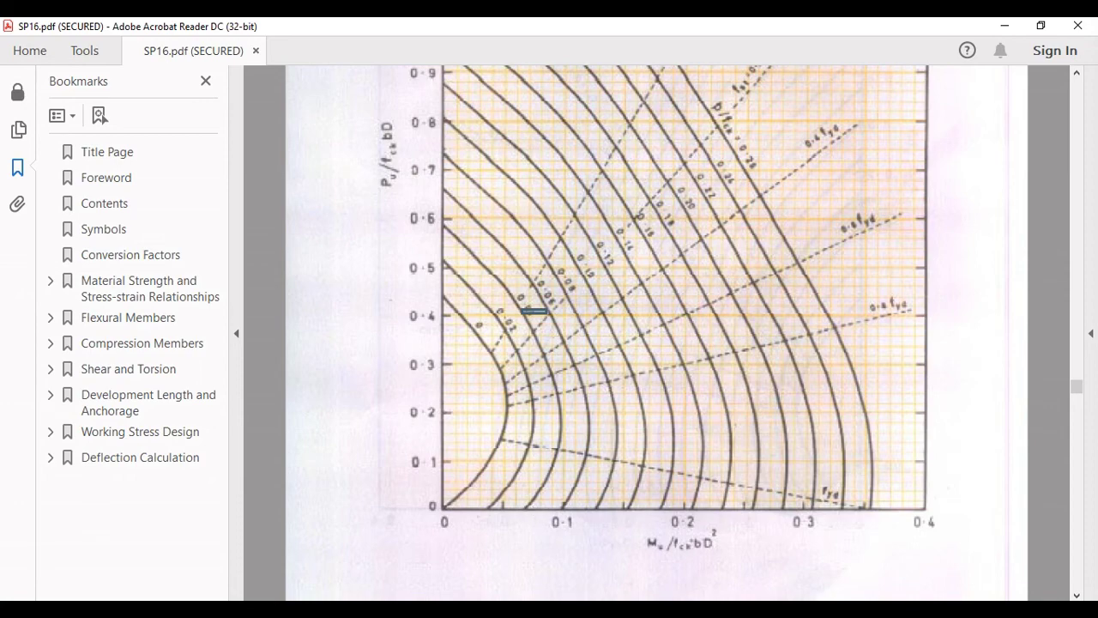
left_click(523, 529)
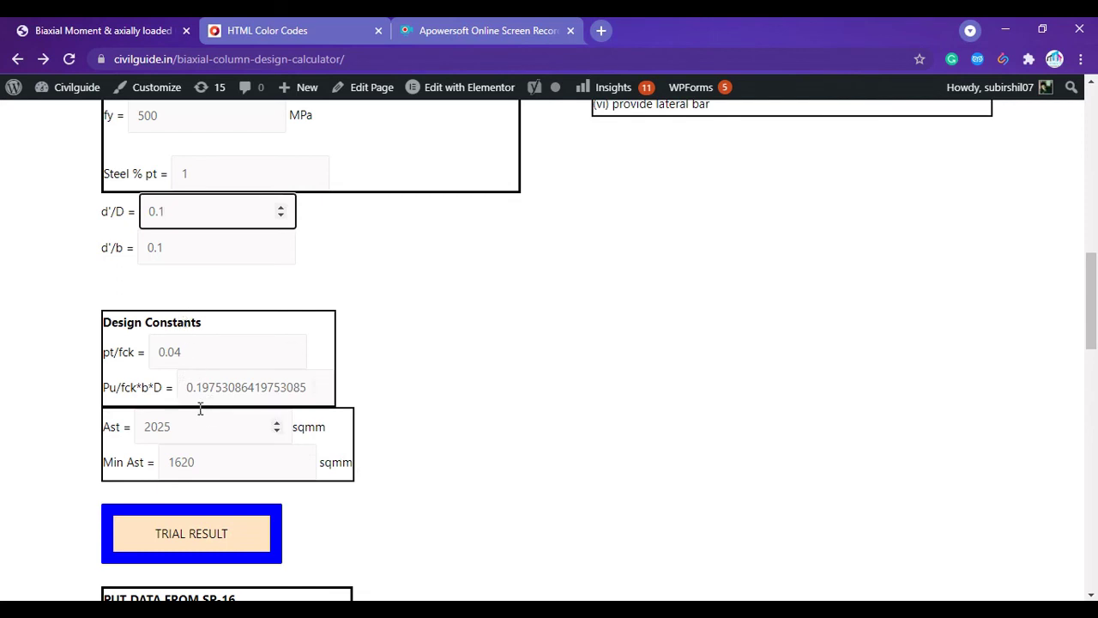
Recalculate the final result for the revised trial inputs with both SP-16 moment ratios at .08, and review the steel details.
scroll(200, 409, "down", 2)
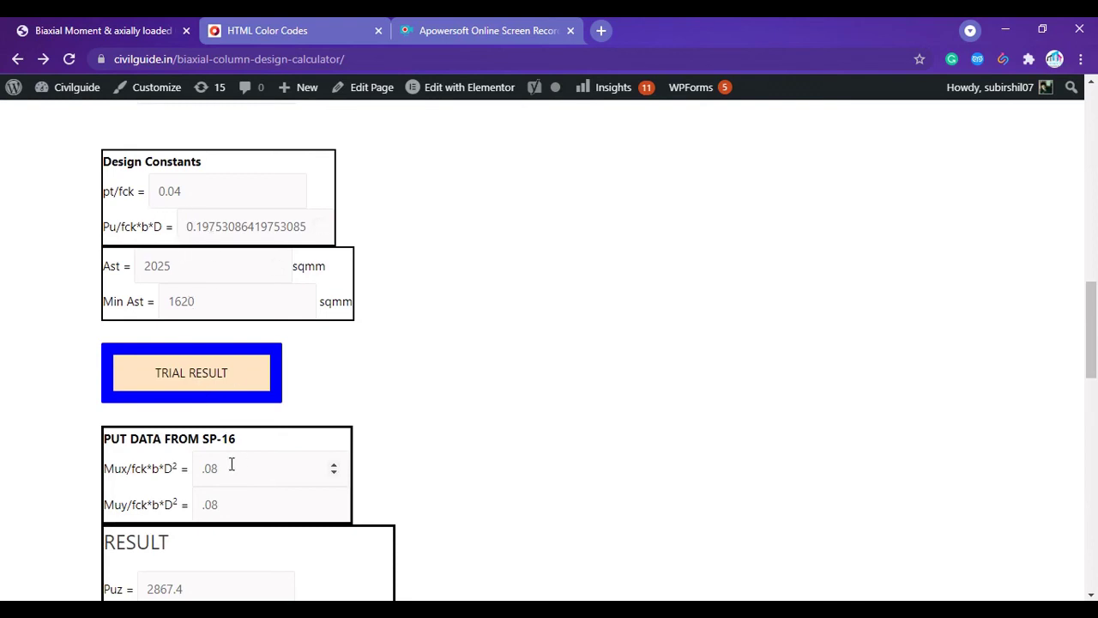
scroll(231, 464, "down", 1)
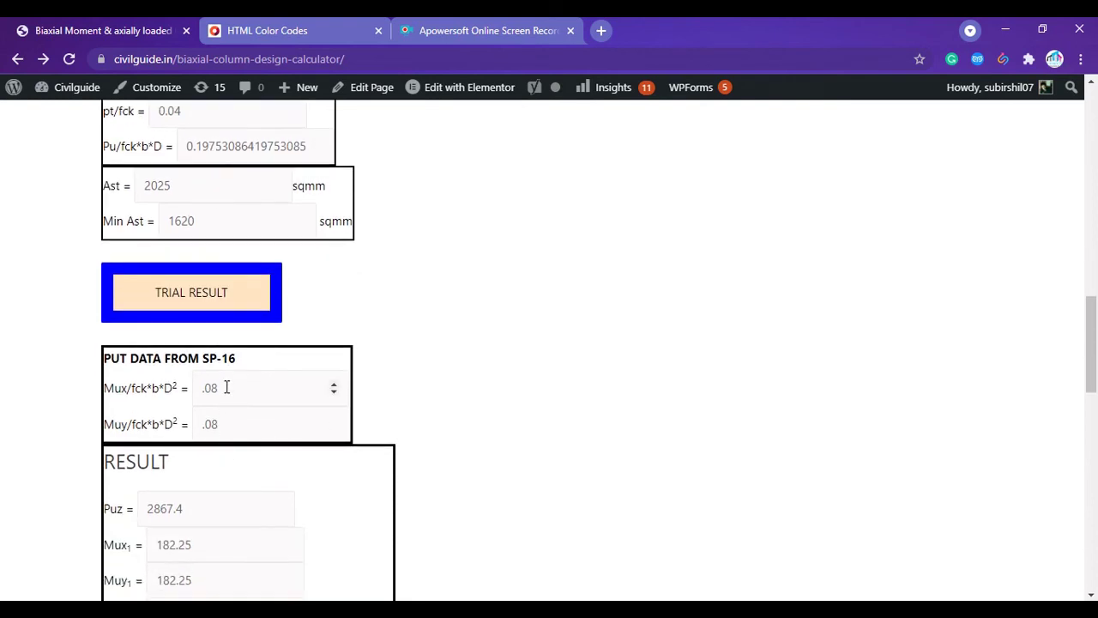
scroll(227, 387, "down", 1)
scroll(227, 391, "down", 1)
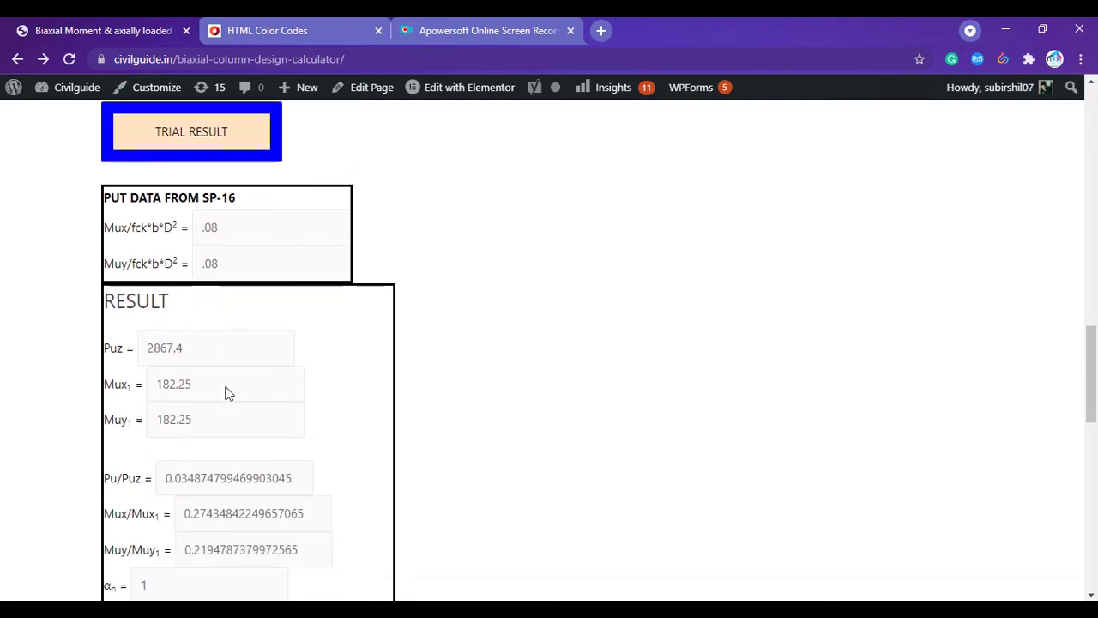
scroll(226, 388, "down", 5)
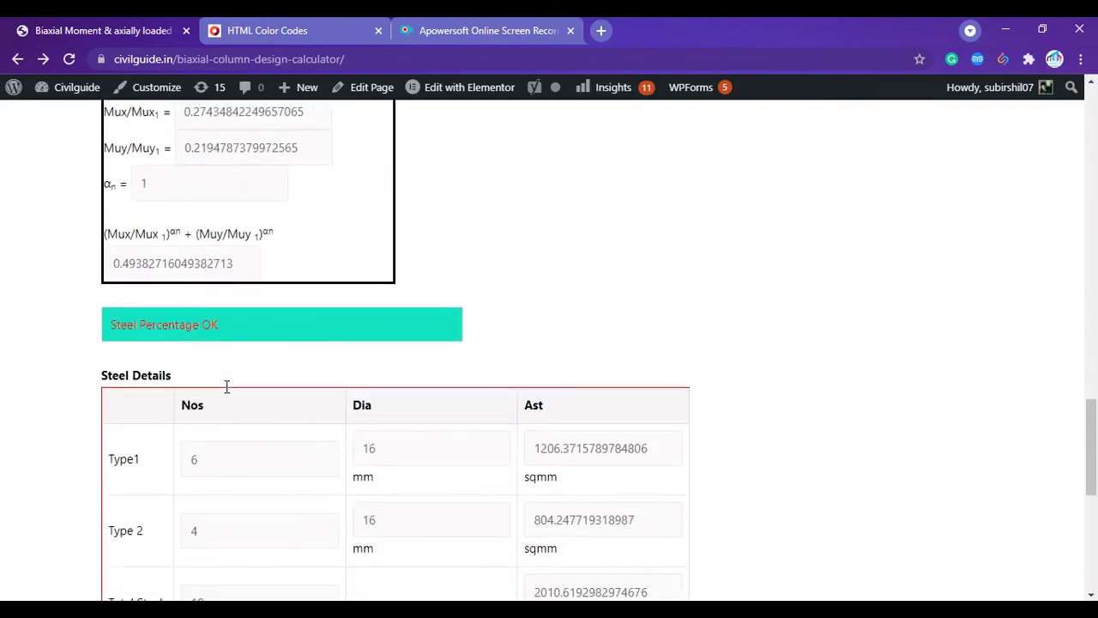
scroll(227, 387, "down", 1)
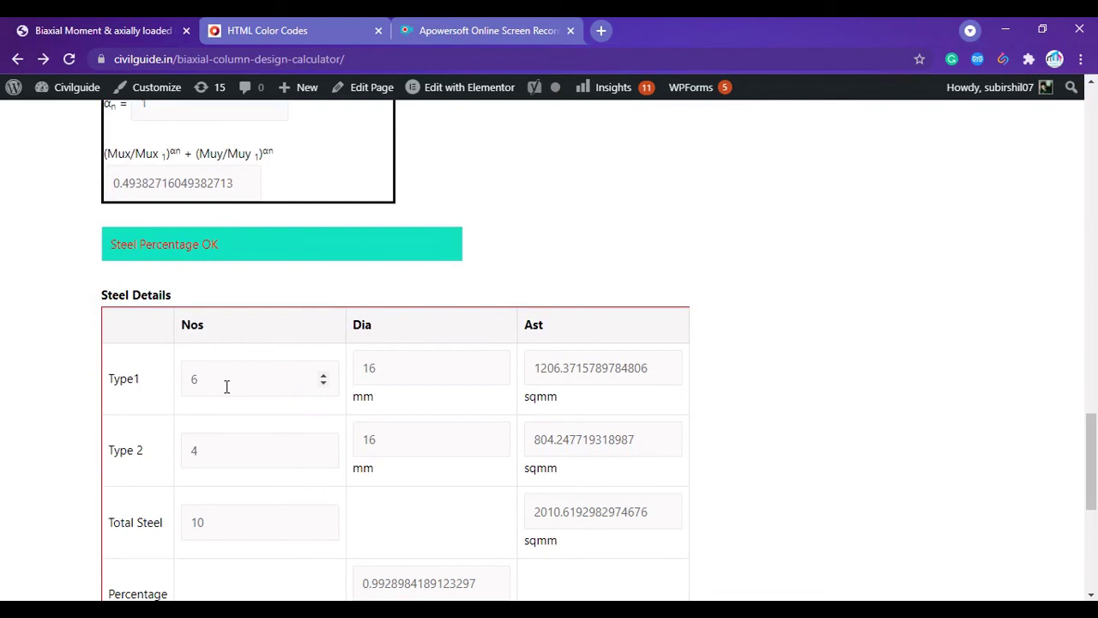
scroll(277, 500, "down", 2)
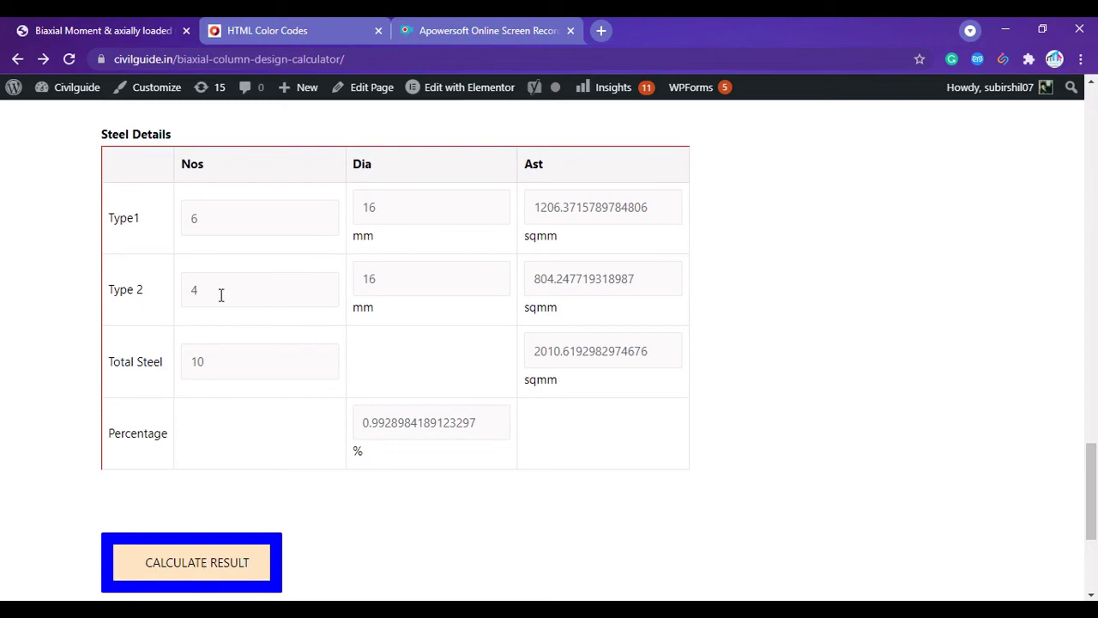
Set the Type 1 steel to 10 bars and Type 2 to 0 bars with no diameter, and recalculate the result.
scroll(221, 294, "up", 1)
left_click(217, 297)
left_click_drag(216, 297, 206, 284)
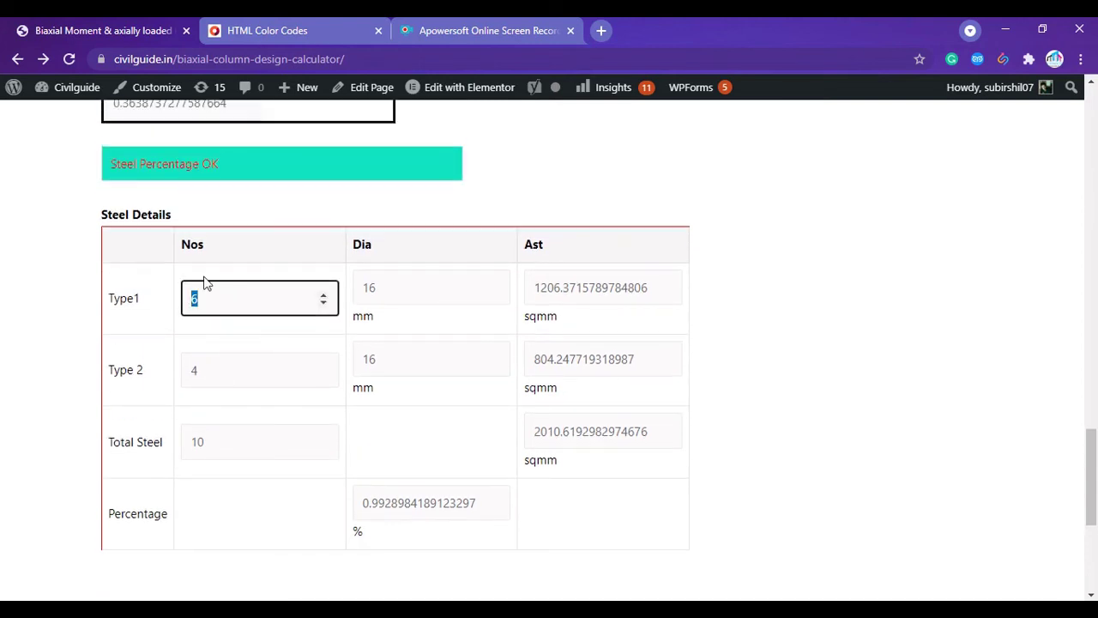
type("10")
left_click_drag(215, 370, 144, 366)
type("0")
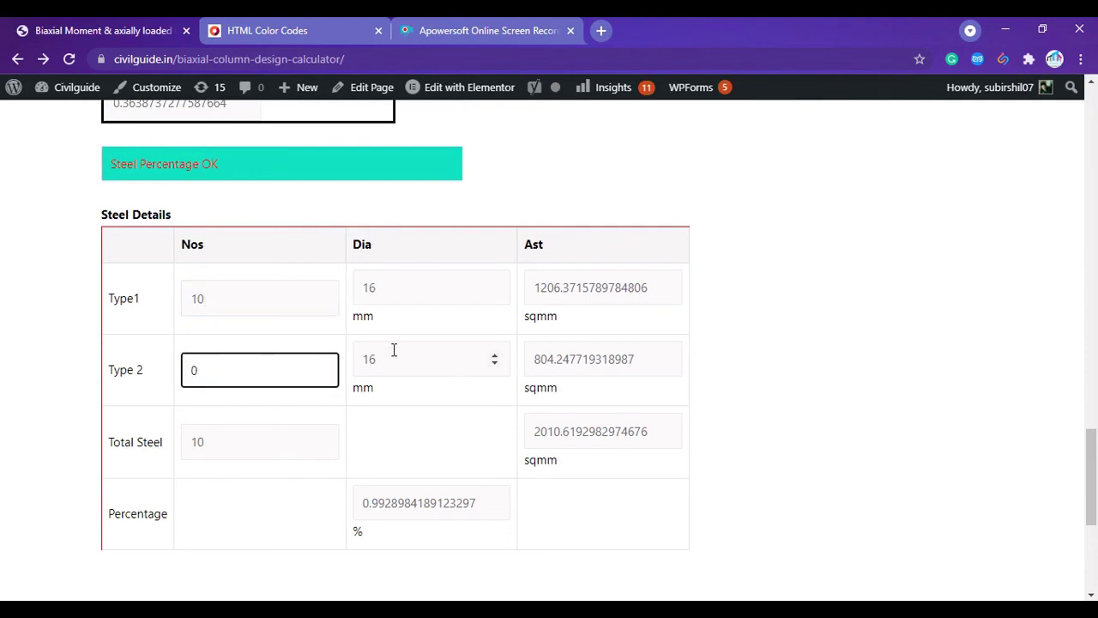
key("Tab")
key("BackSpace")
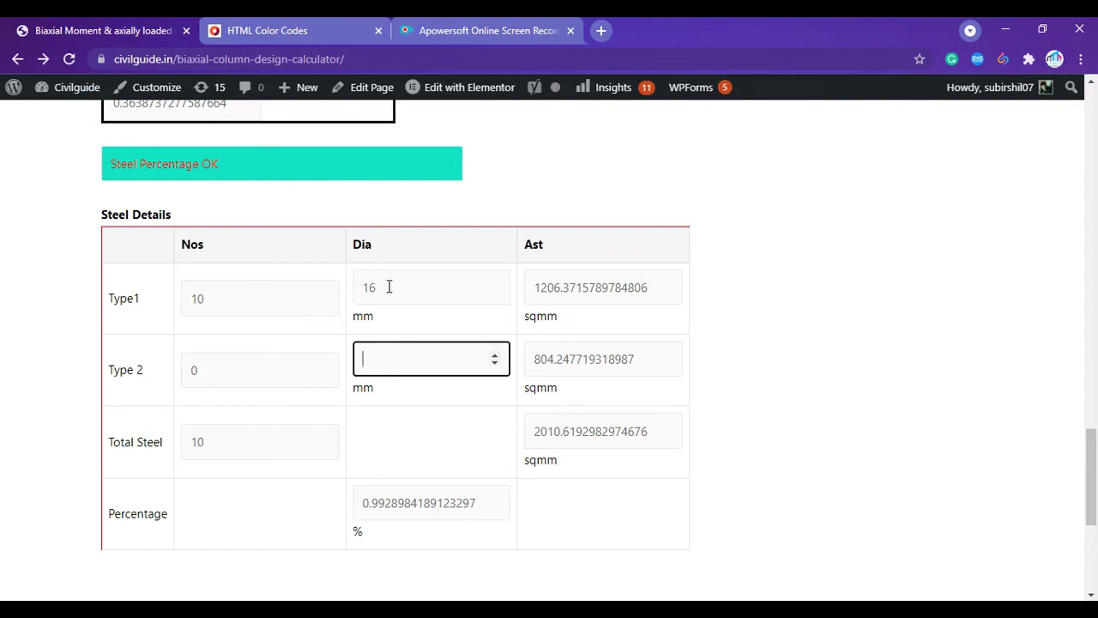
scroll(365, 292, "down", 1)
left_click(264, 566)
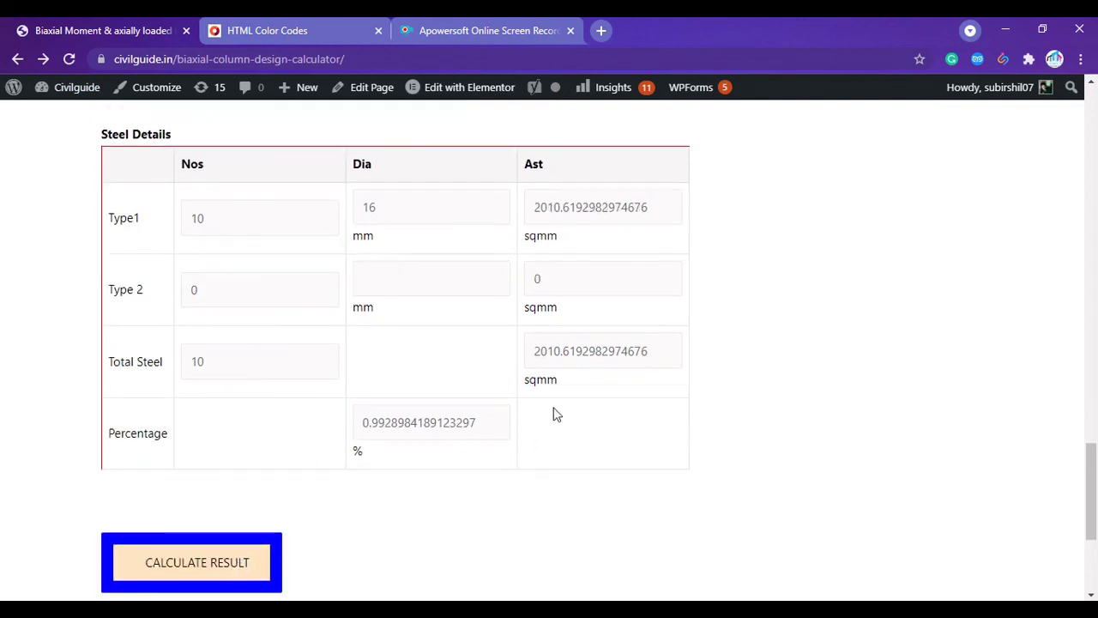
Check the required Ast, set the Type 2 steel to 2 bars of 12 mm diameter, and recalculate the result.
scroll(246, 371, "up", 10)
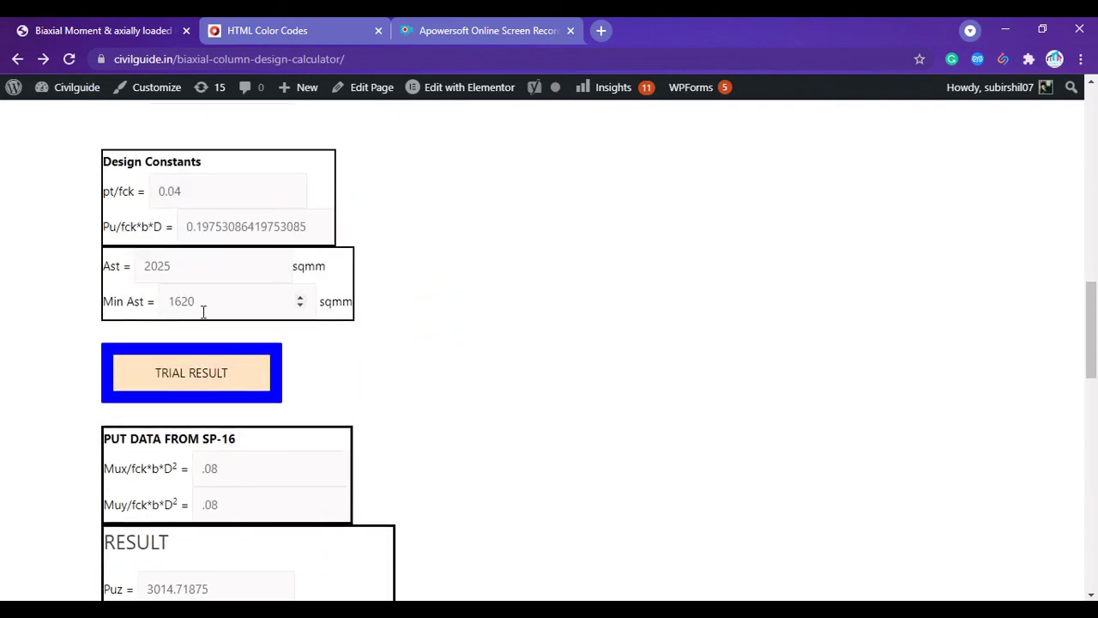
scroll(167, 281, "down", 10)
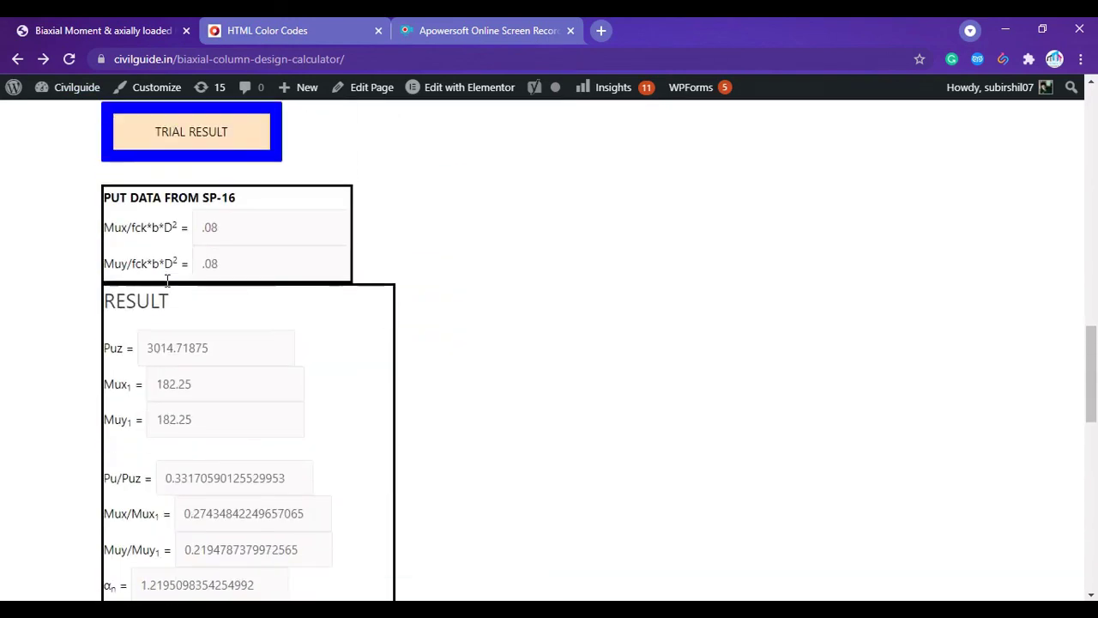
double_click(217, 378)
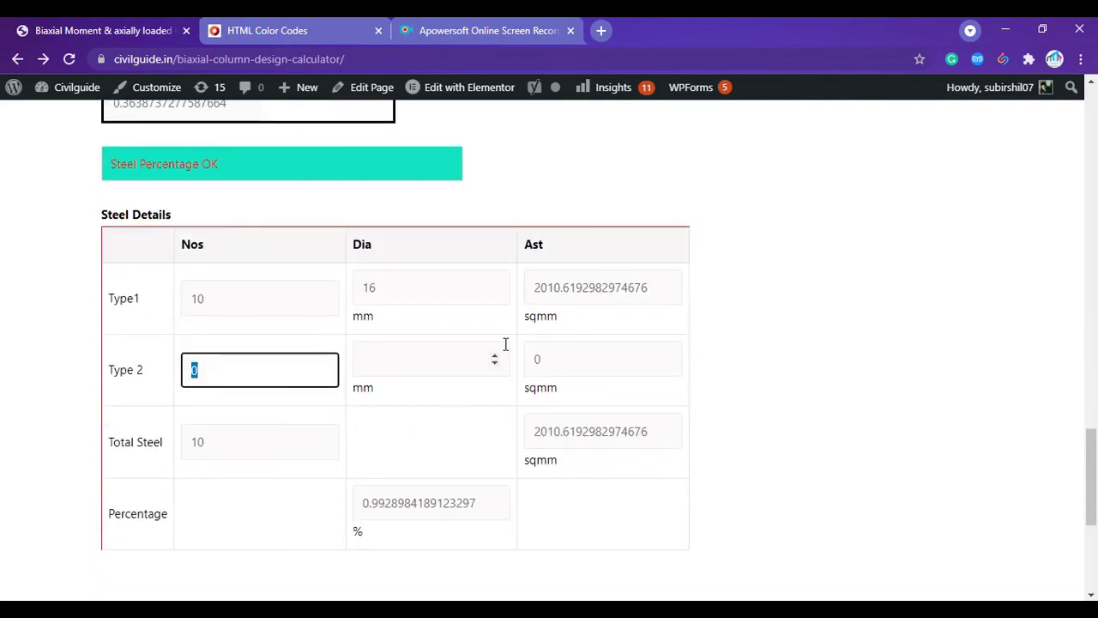
type("2")
left_click(369, 356)
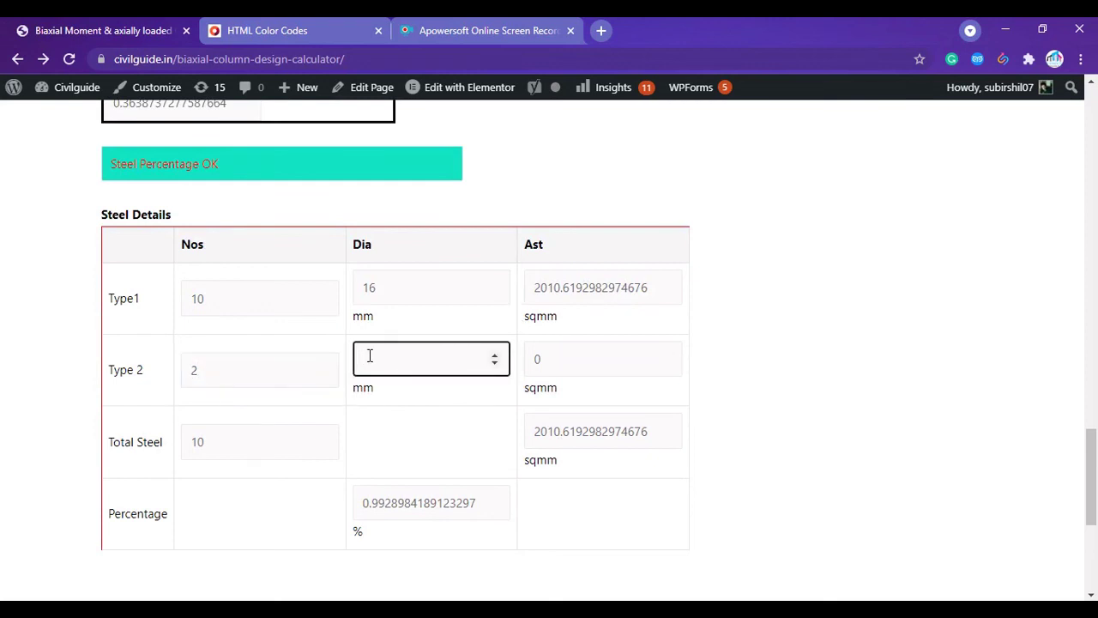
type("12")
scroll(385, 375, "down", 2)
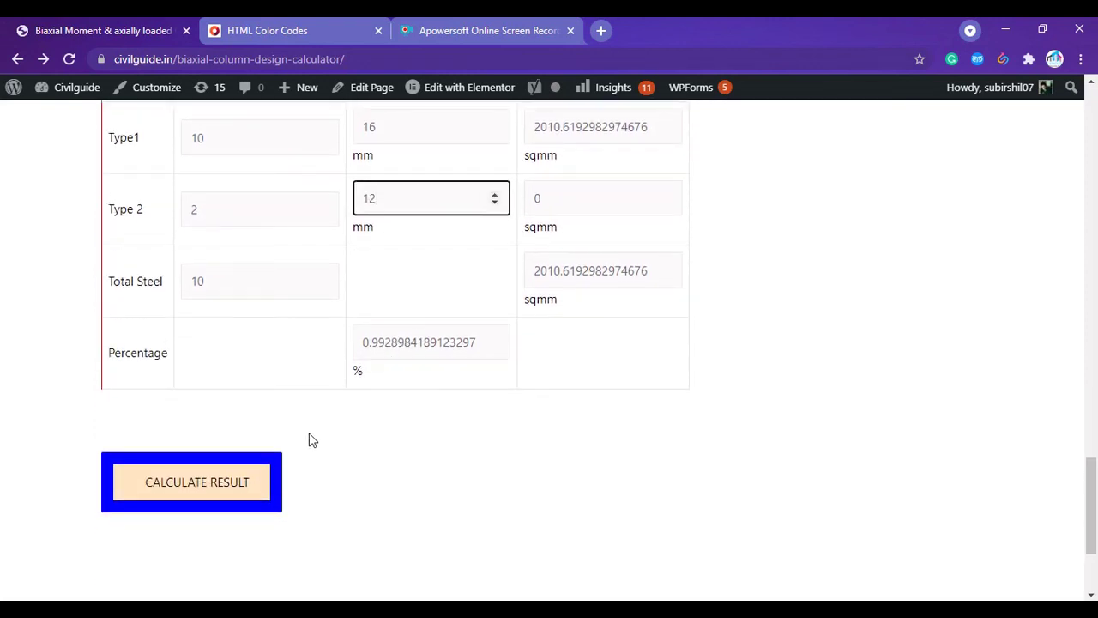
left_click(245, 488)
left_click(245, 488)
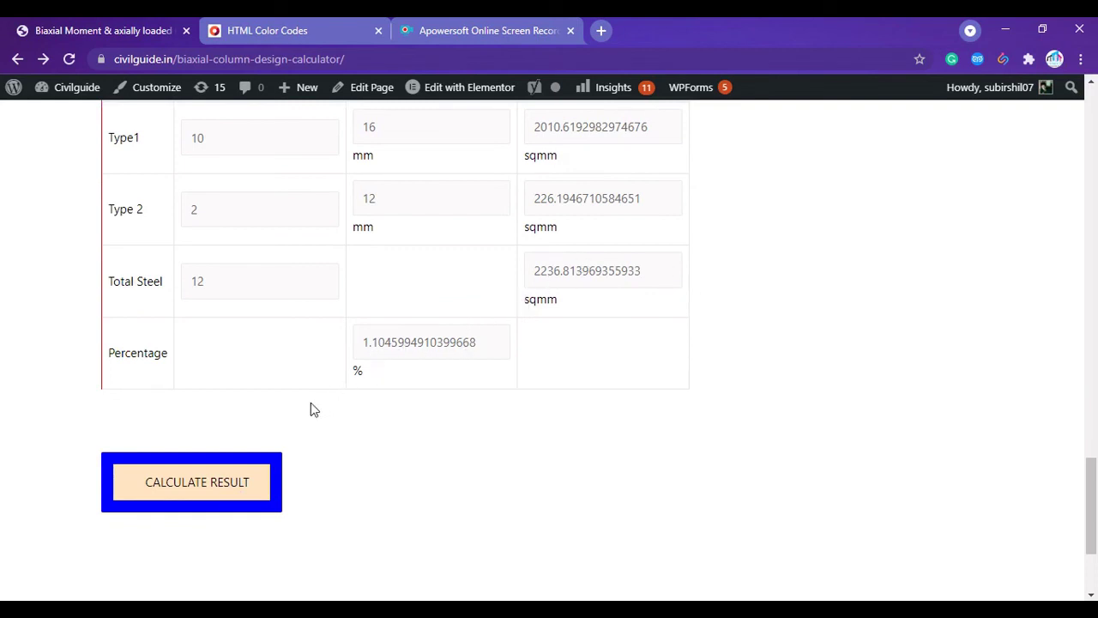
Compare the total provided steel area and percentage in the steel details with the required Ast, minimum Ast and assumed pt.
scroll(206, 408, "up", 8)
scroll(212, 401, "up", 4)
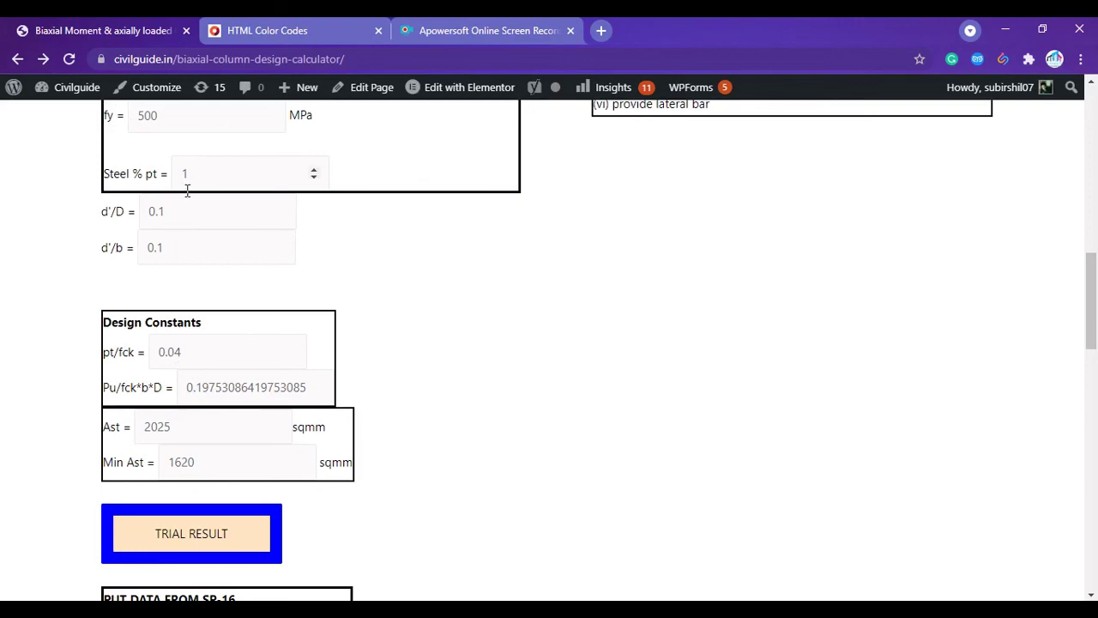
scroll(187, 194, "down", 4)
scroll(187, 195, "down", 10)
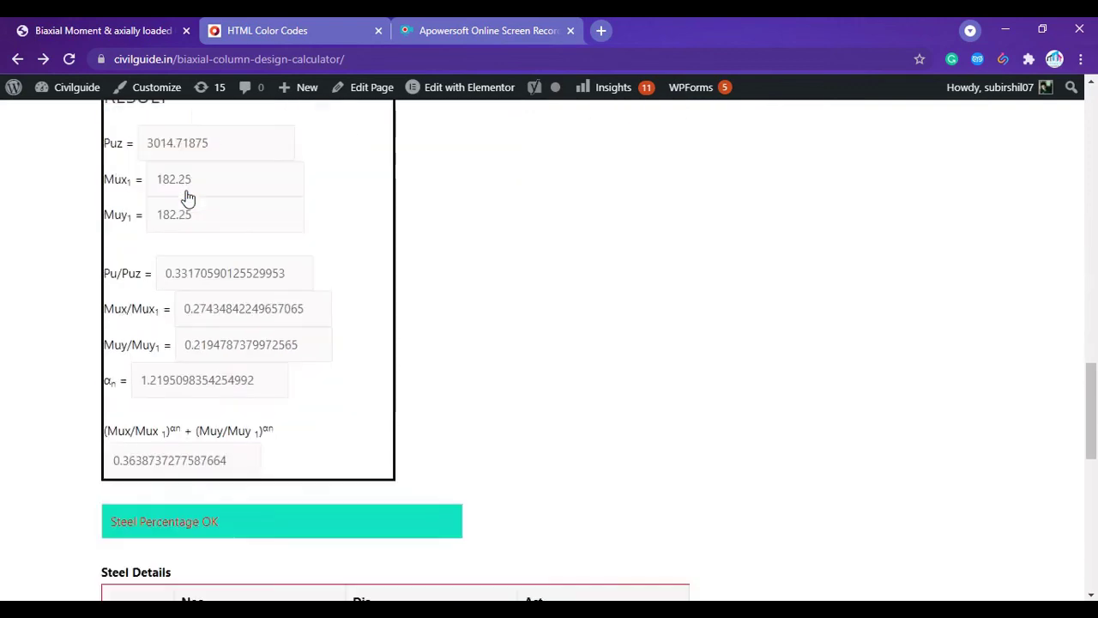
scroll(296, 260, "up", 1)
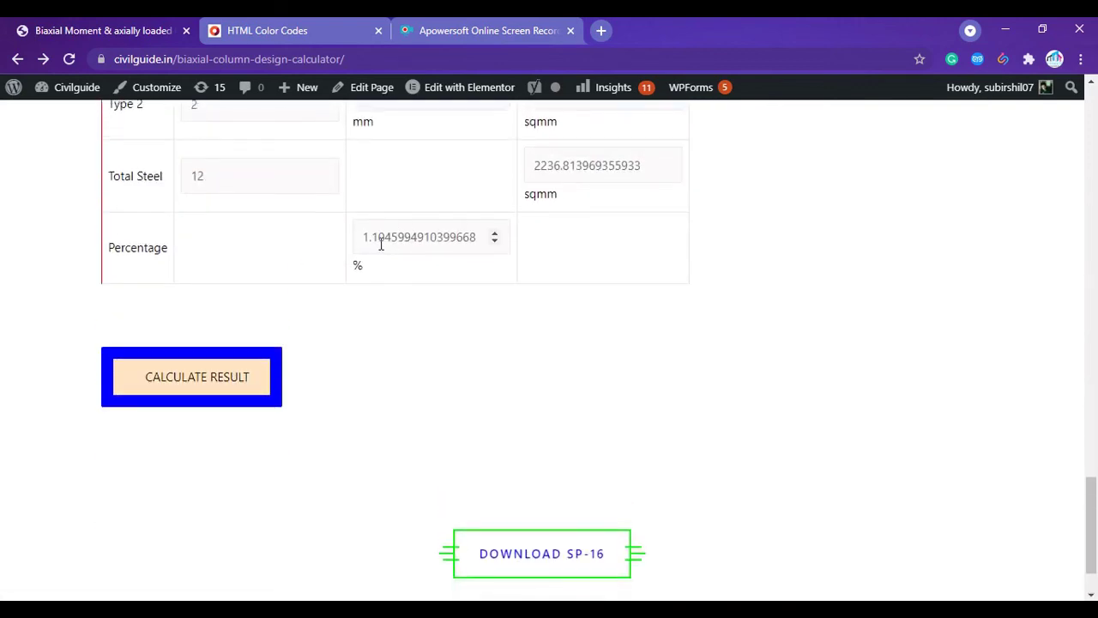
mouse_move(380, 244)
scroll(343, 239, "up", 5)
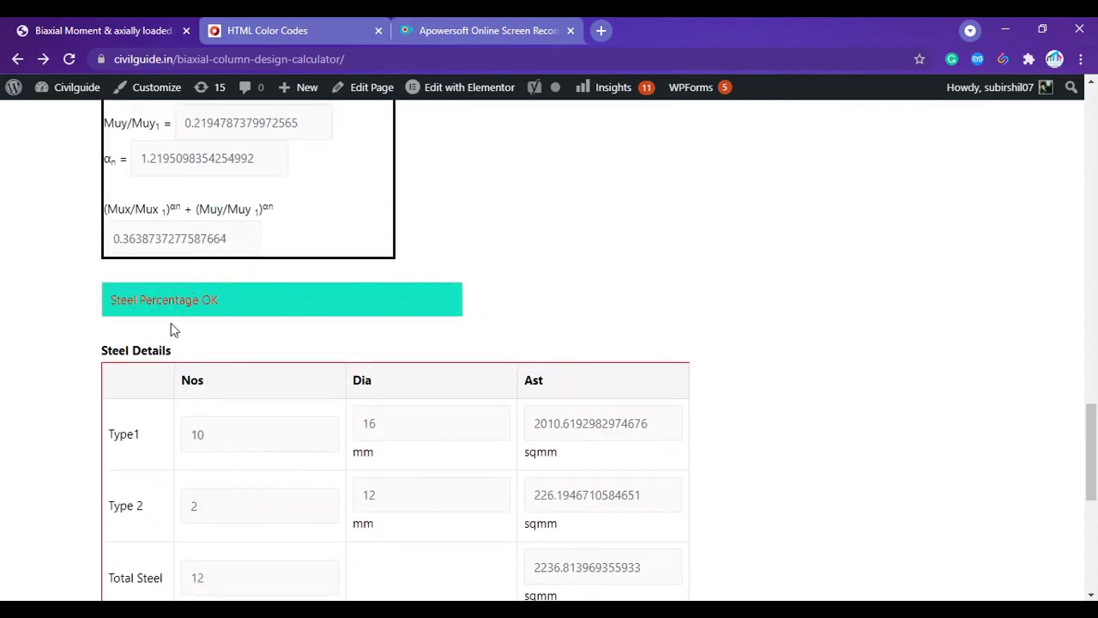
scroll(203, 312, "up", 6)
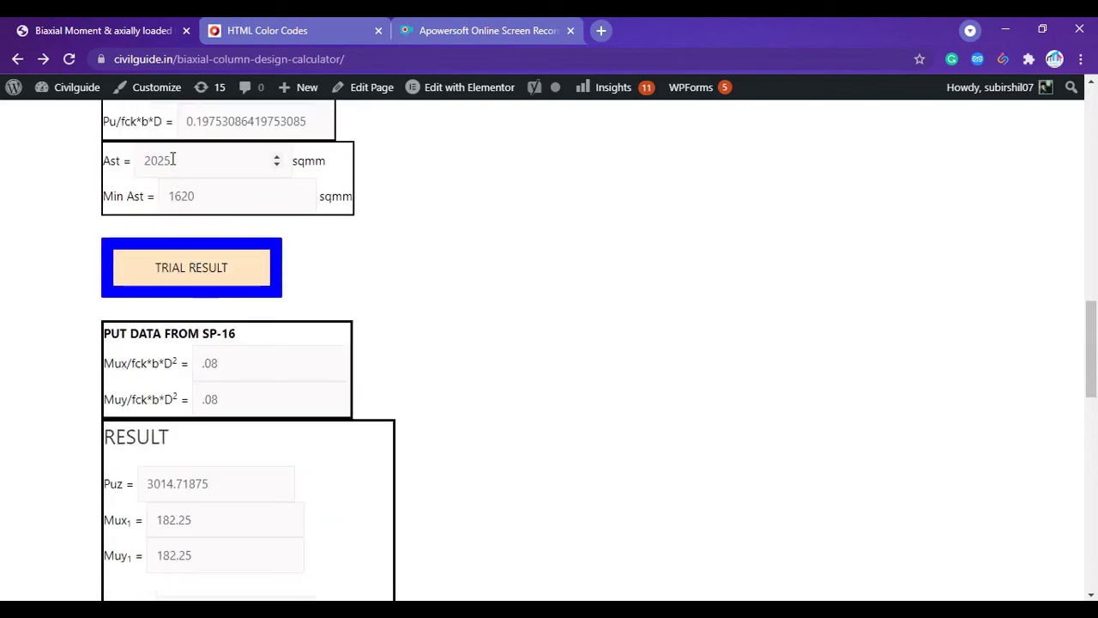
scroll(172, 252, "down", 7)
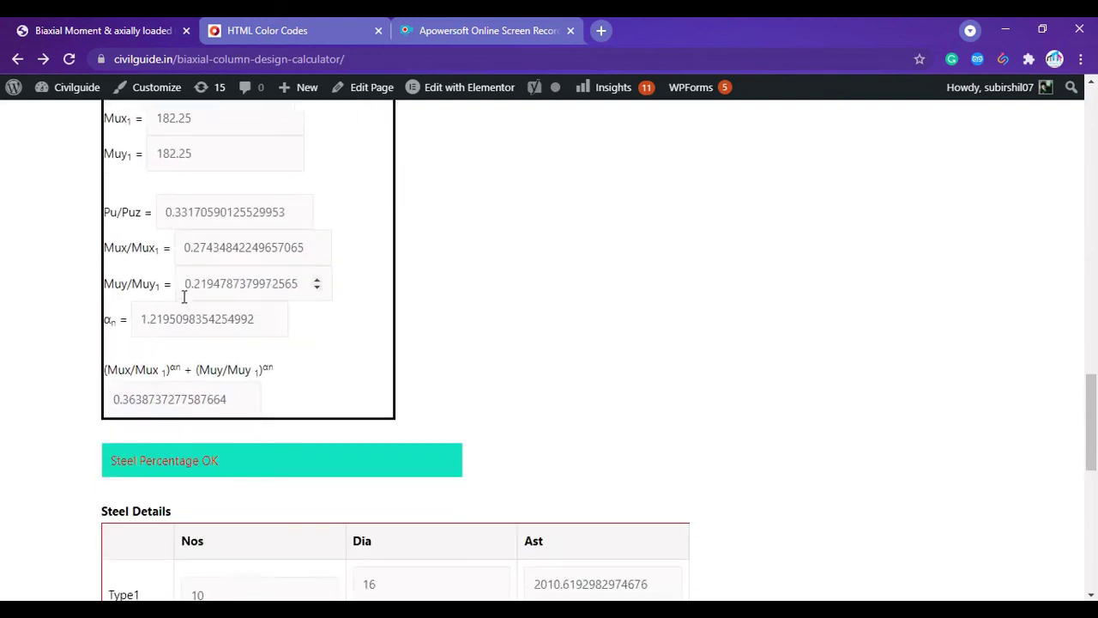
scroll(185, 298, "down", 2)
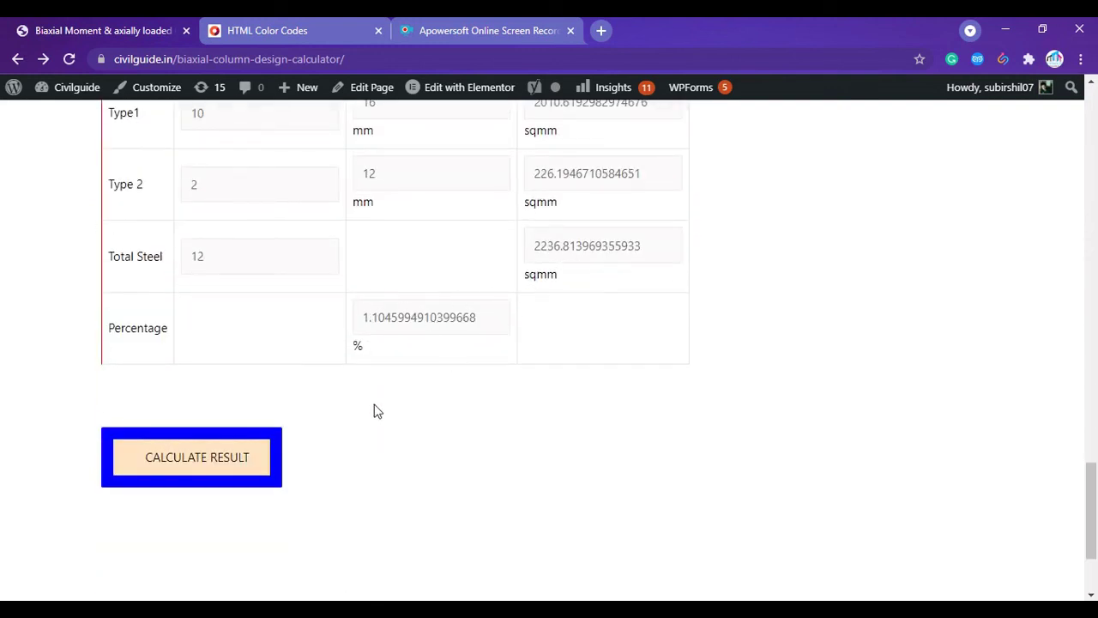
scroll(221, 199, "up", 1)
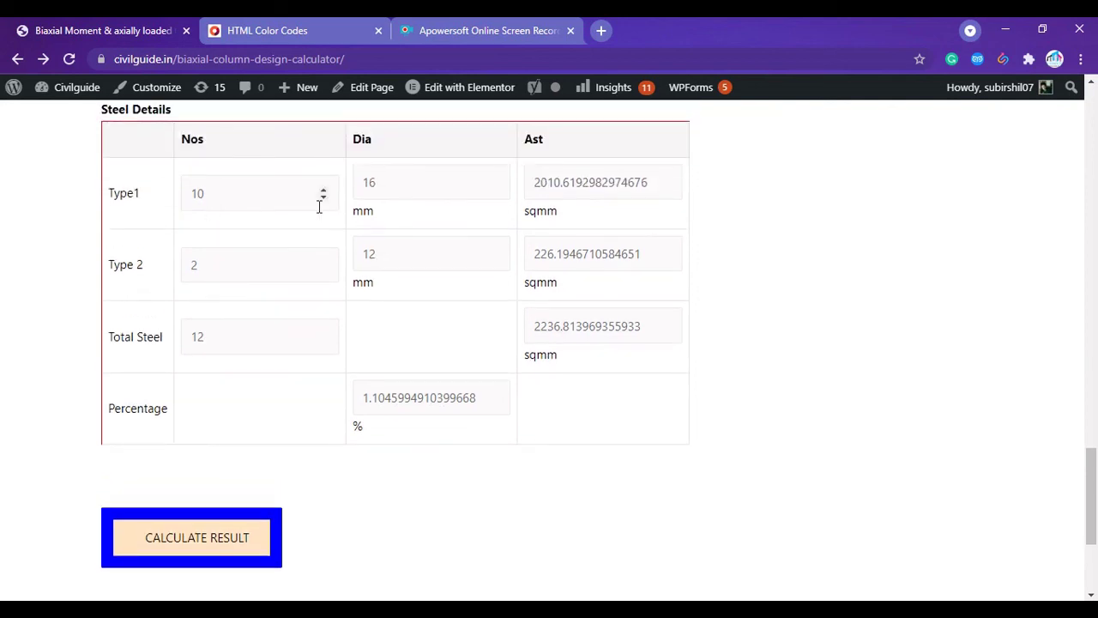
scroll(258, 395, "down", 2)
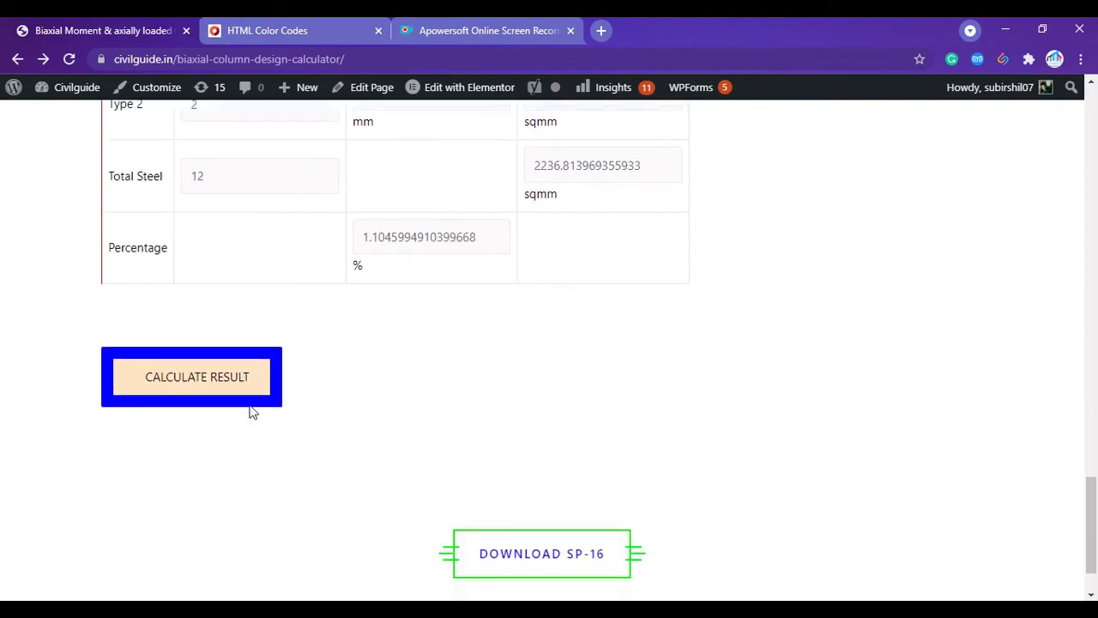